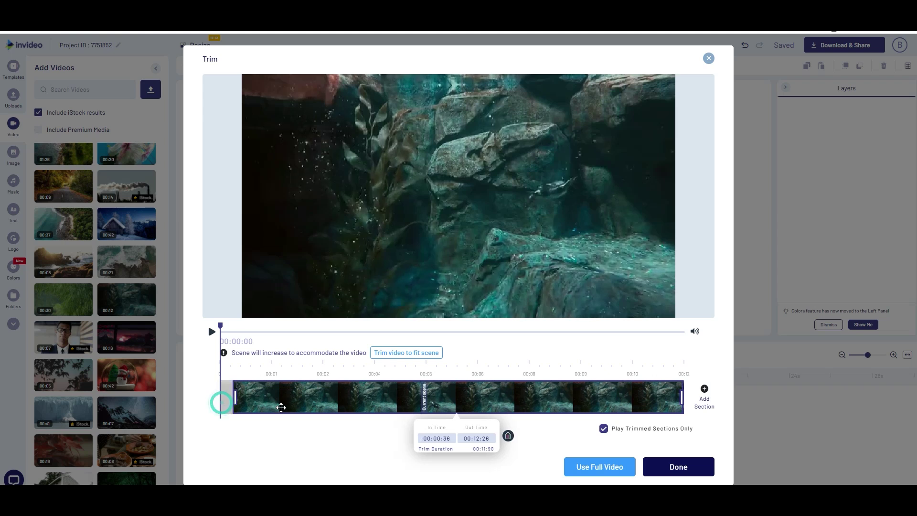
Trim the end of the rocky underwater clip to a 05:10 s duration, apply it, and scrub back towards the scene's start
{"action": "left_click_drag", "start_coordinate": [682, 400], "coordinate": [505, 400]}
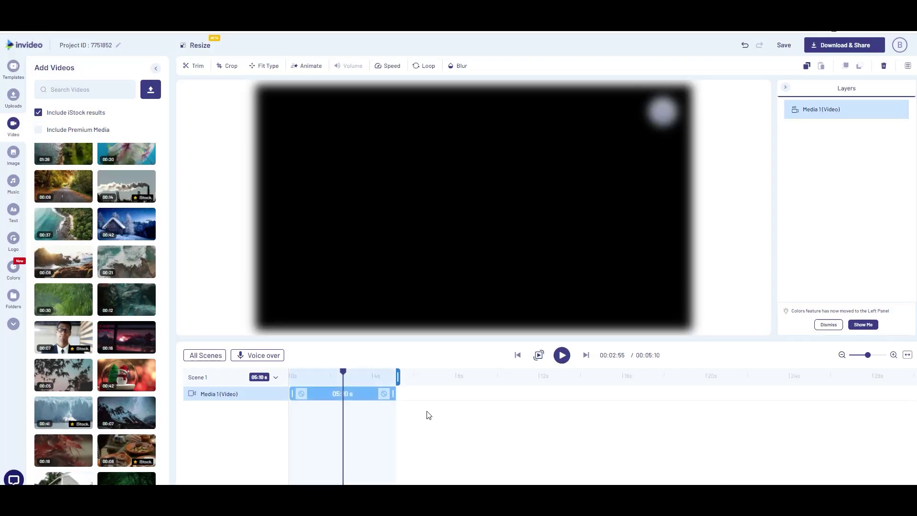
{"action": "left_click", "coordinate": [691, 465]}
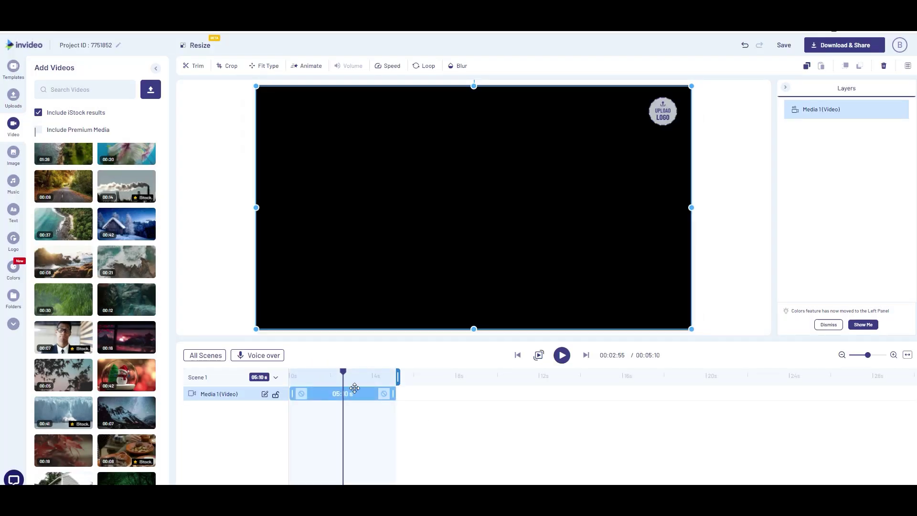
{"action": "left_click_drag", "start_coordinate": [346, 379], "coordinate": [307, 377]}
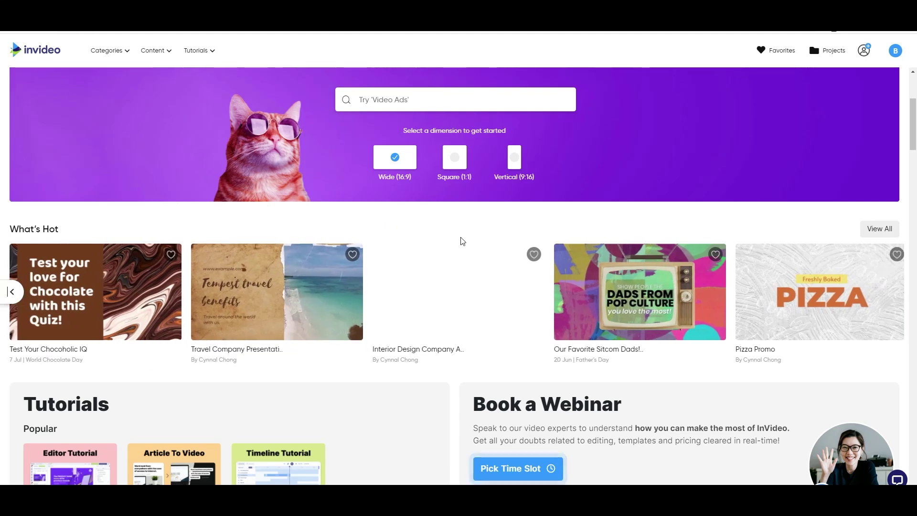
Look through the home page's template sections, from What's Hot down to Intros and Logo Reveals
{"action": "scroll", "coordinate": [454, 257], "scroll_direction": "down", "scroll_amount": 7}
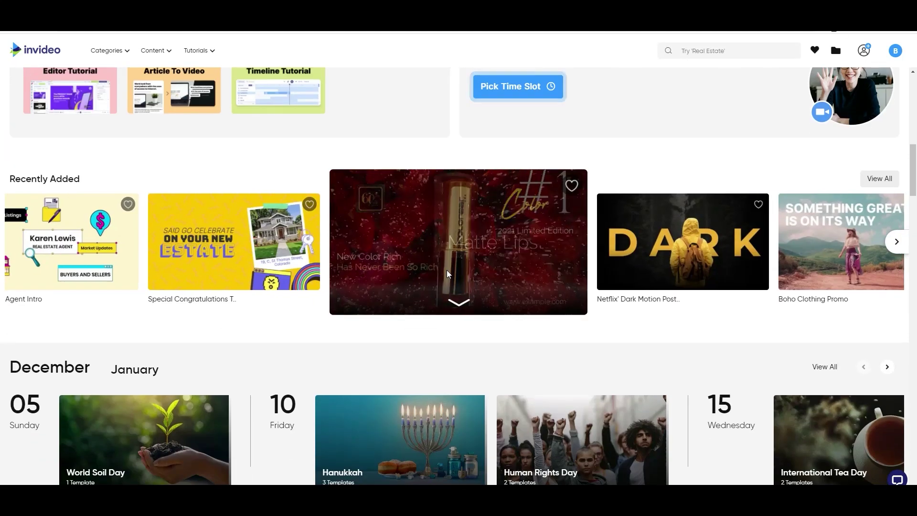
{"action": "scroll", "coordinate": [428, 348], "scroll_direction": "up", "scroll_amount": 10}
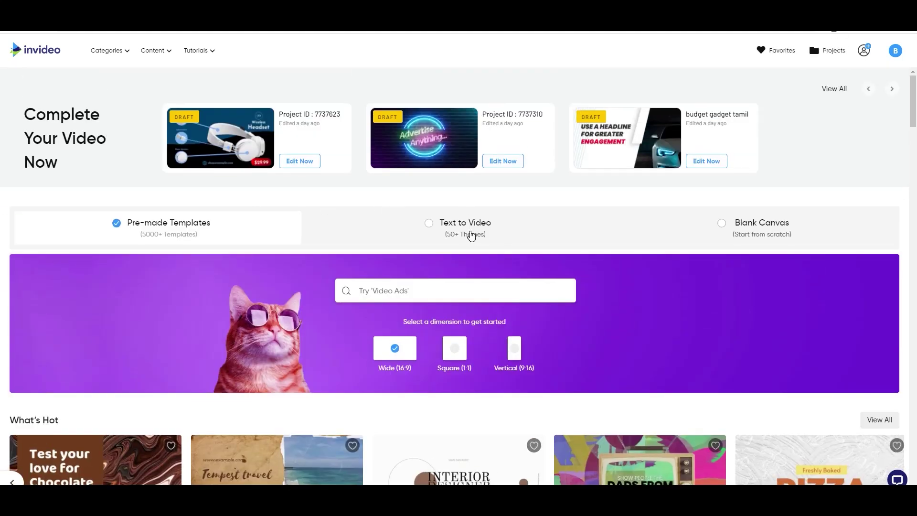
{"action": "scroll", "coordinate": [458, 241], "scroll_direction": "down", "scroll_amount": 7}
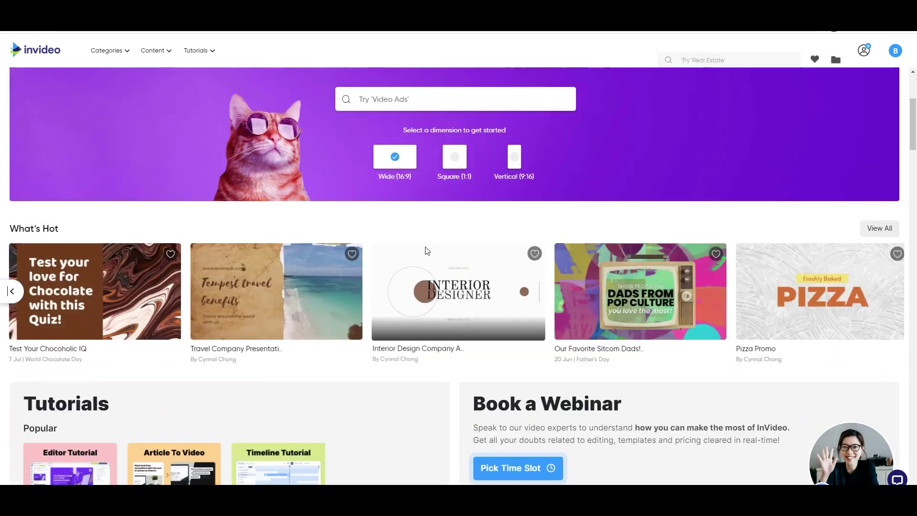
{"action": "left_click", "coordinate": [11, 150]}
{"action": "mouse_move", "coordinate": [467, 133]}
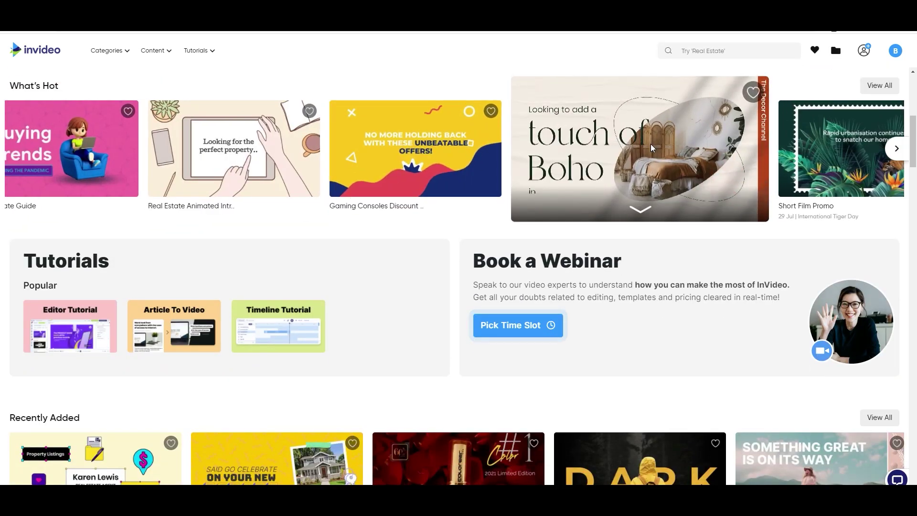
{"action": "left_click", "coordinate": [894, 150]}
{"action": "mouse_move", "coordinate": [462, 220]}
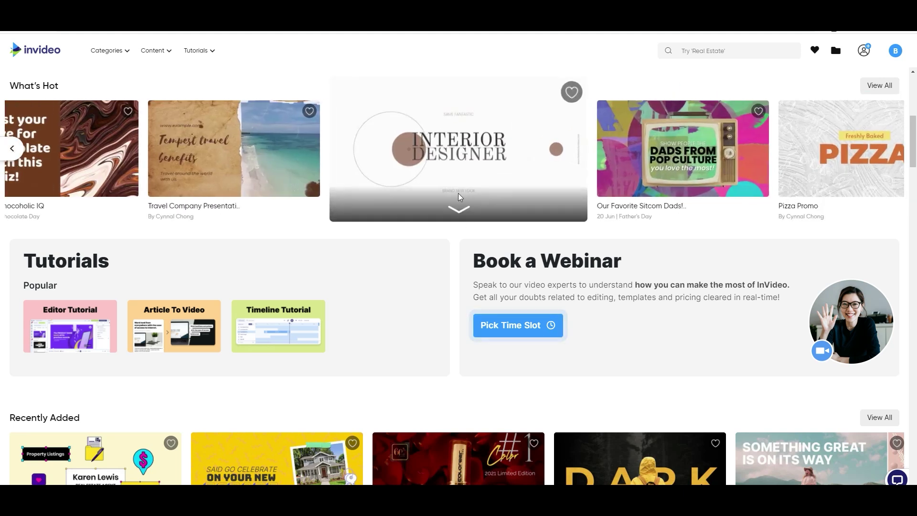
{"action": "scroll", "coordinate": [636, 130], "scroll_direction": "up", "scroll_amount": 7}
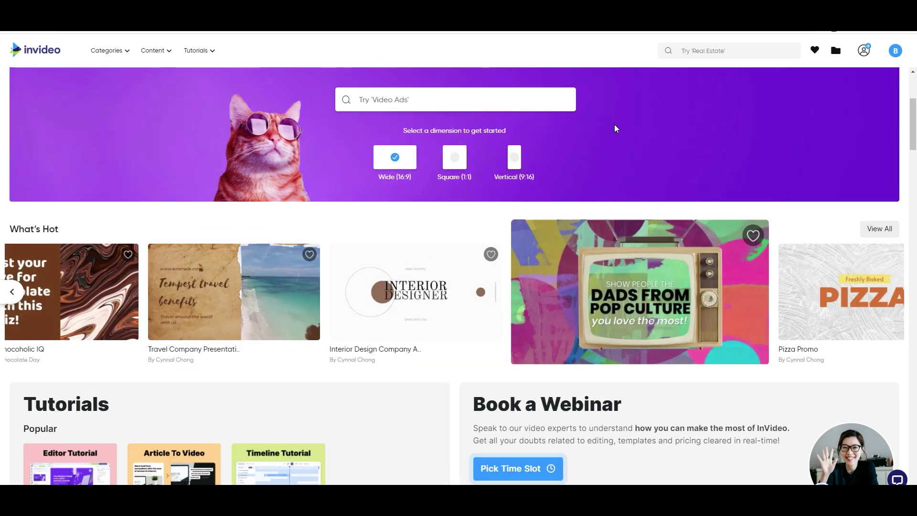
{"action": "scroll", "coordinate": [485, 192], "scroll_direction": "down", "scroll_amount": 15}
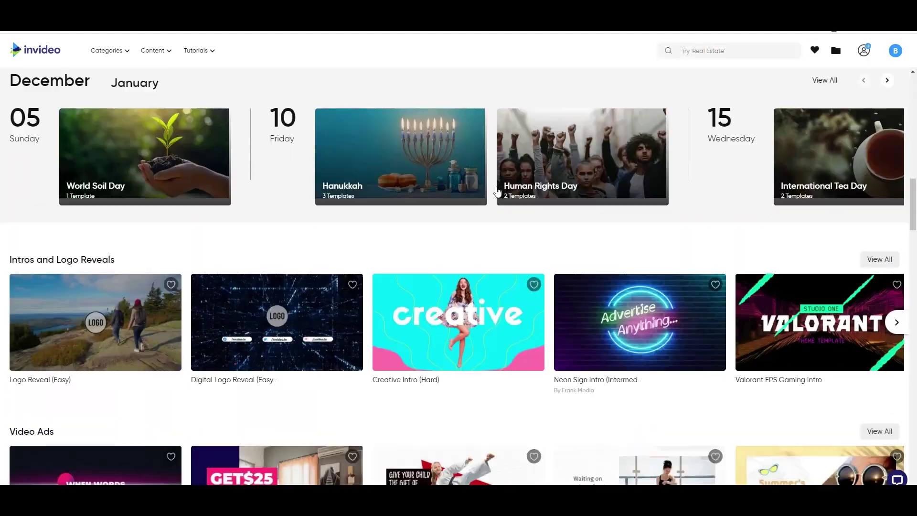
{"action": "scroll", "coordinate": [609, 245], "scroll_direction": "up", "scroll_amount": 13}
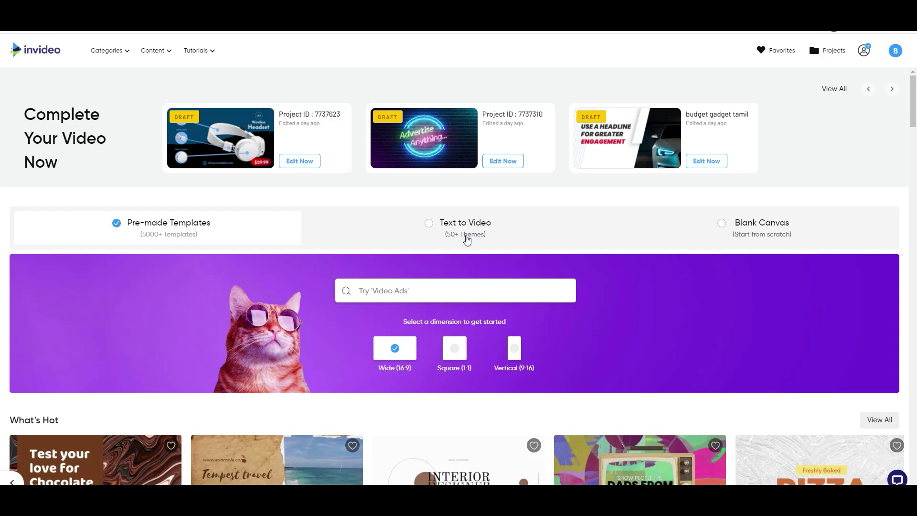
Preview What's Hot templates such as Gaming Consoles Discount, Boho Room Revamp and Interior Design Company, and skim the sections below
{"action": "scroll", "coordinate": [463, 239], "scroll_direction": "down", "scroll_amount": 4}
{"action": "scroll", "coordinate": [442, 248], "scroll_direction": "down", "scroll_amount": 4}
{"action": "scroll", "coordinate": [430, 252], "scroll_direction": "up", "scroll_amount": 4}
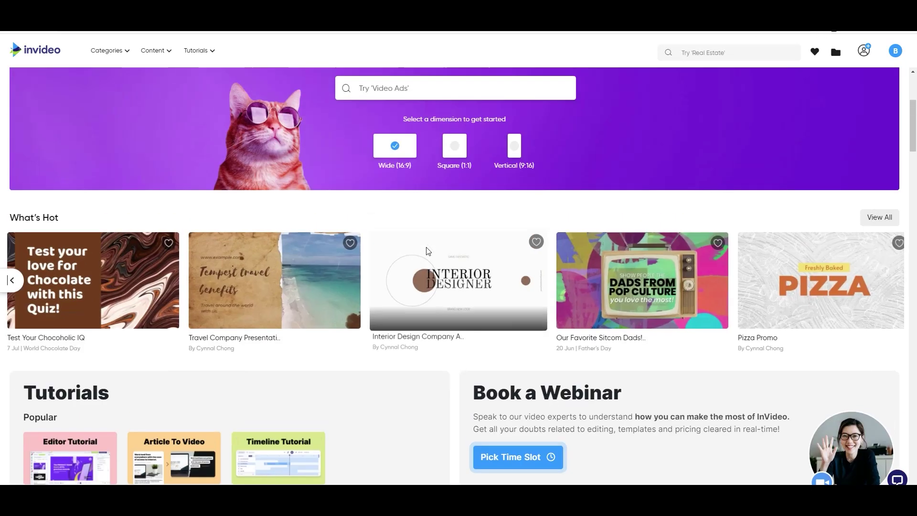
{"action": "scroll", "coordinate": [427, 251], "scroll_direction": "up", "scroll_amount": 2}
{"action": "scroll", "coordinate": [434, 248], "scroll_direction": "down", "scroll_amount": 5}
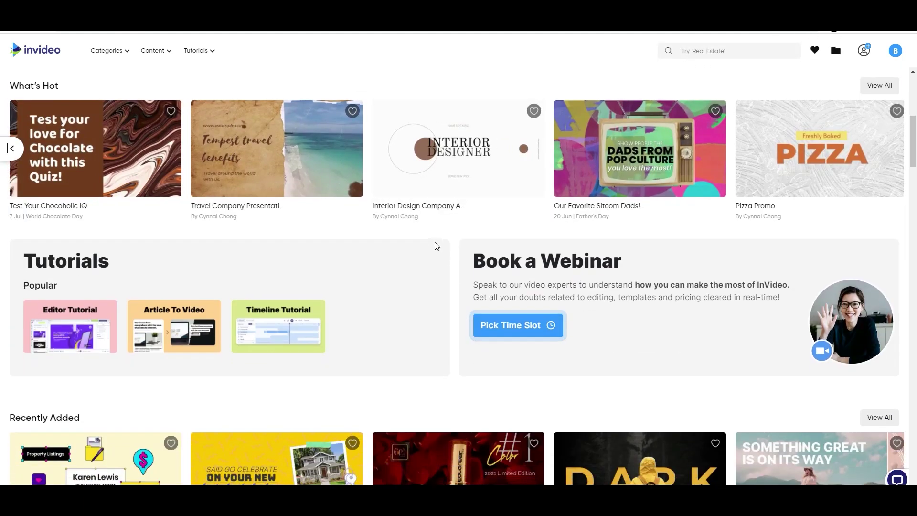
{"action": "left_click", "coordinate": [6, 151]}
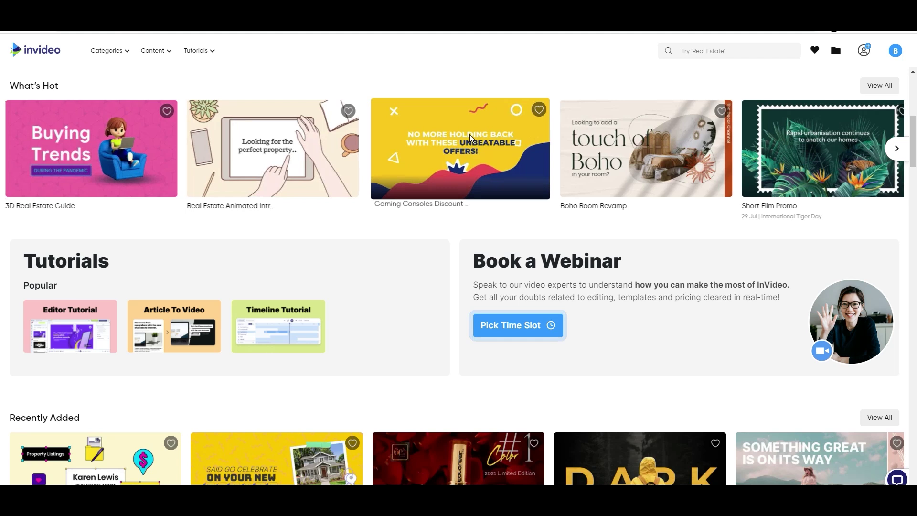
{"action": "mouse_move", "coordinate": [468, 133]}
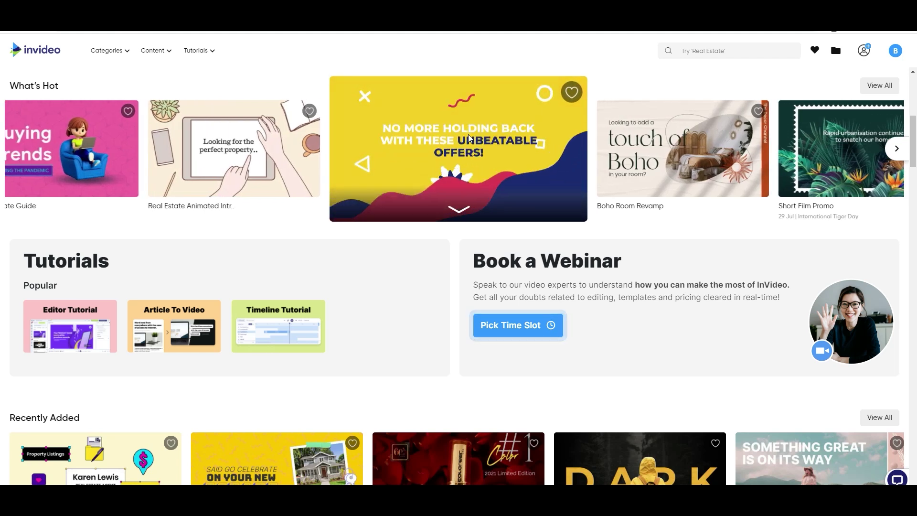
{"action": "mouse_move", "coordinate": [646, 157]}
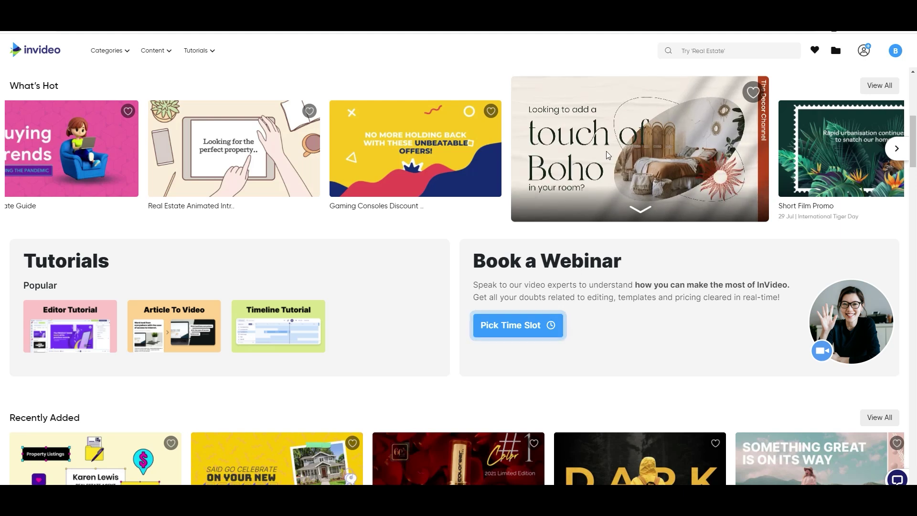
{"action": "left_click", "coordinate": [895, 146]}
{"action": "left_click", "coordinate": [894, 146]}
{"action": "mouse_move", "coordinate": [414, 162]}
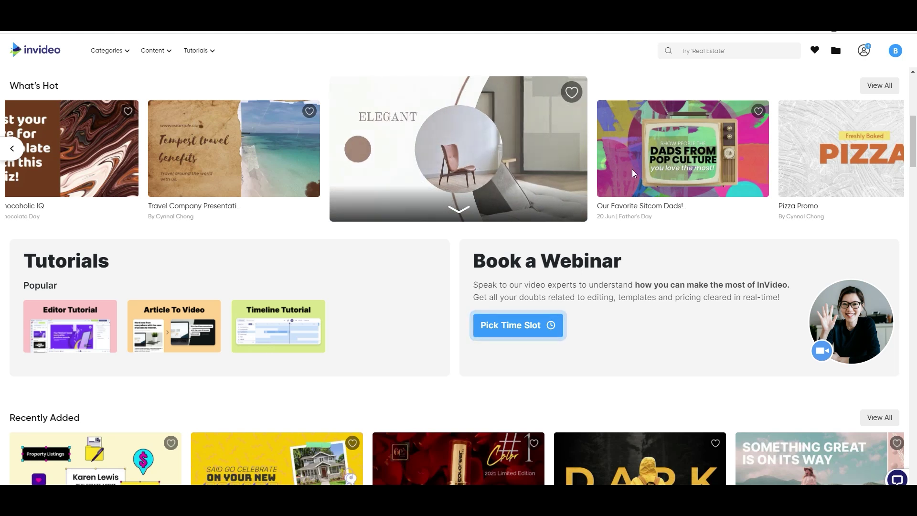
{"action": "scroll", "coordinate": [632, 172], "scroll_direction": "up", "scroll_amount": 7}
{"action": "scroll", "coordinate": [476, 183], "scroll_direction": "down", "scroll_amount": 12}
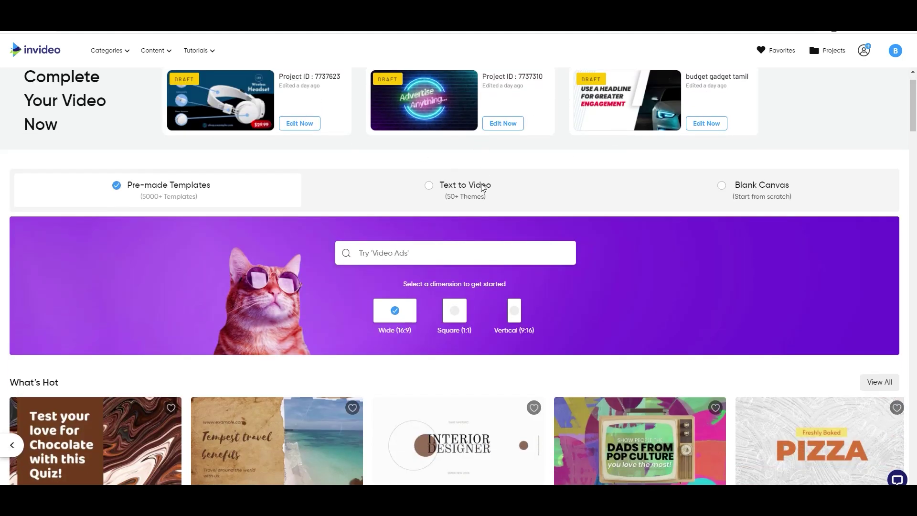
{"action": "scroll", "coordinate": [495, 180], "scroll_direction": "down", "scroll_amount": 10}
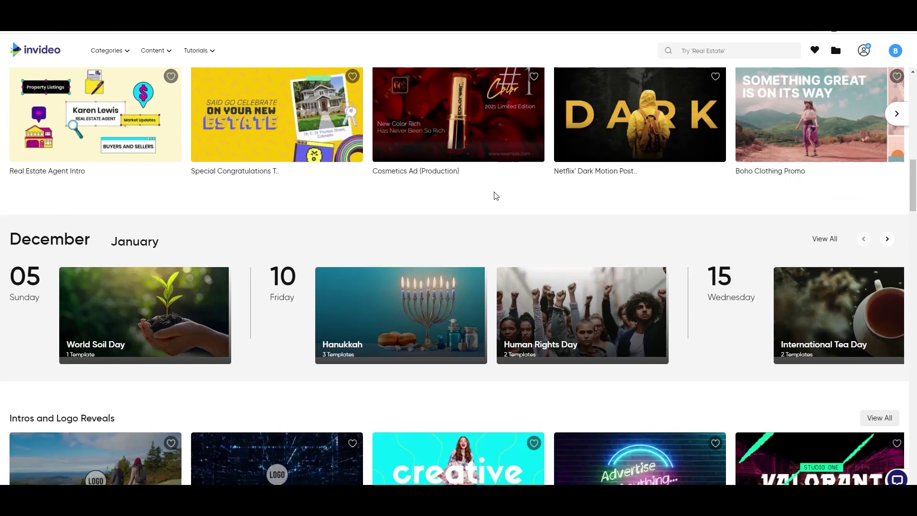
{"action": "scroll", "coordinate": [615, 279], "scroll_direction": "up", "scroll_amount": 20}
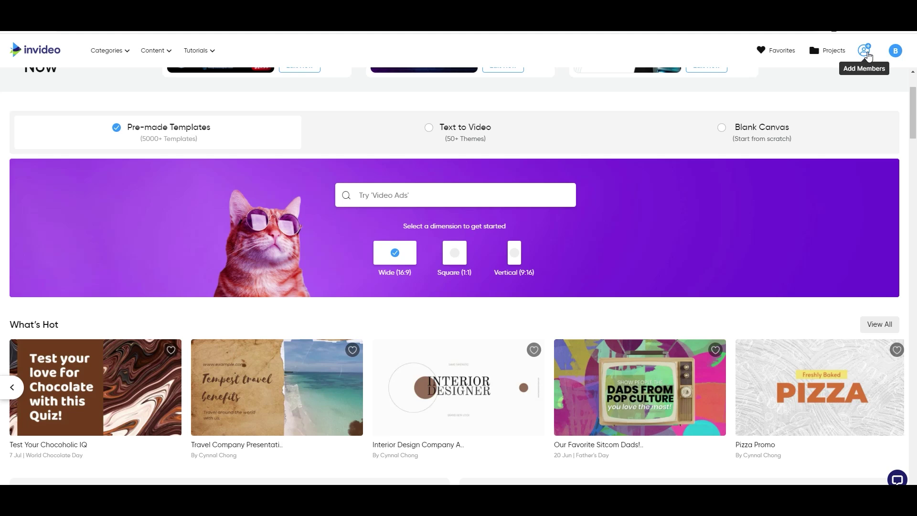
View the dialog for inviting team members and close it without sending an invitation
{"action": "scroll", "coordinate": [848, 125], "scroll_direction": "up", "scroll_amount": 2}
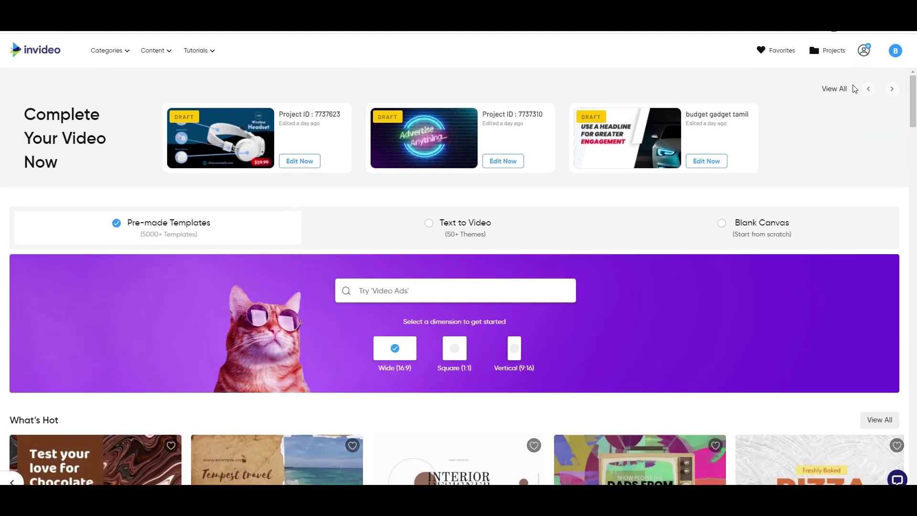
{"action": "left_click", "coordinate": [862, 54]}
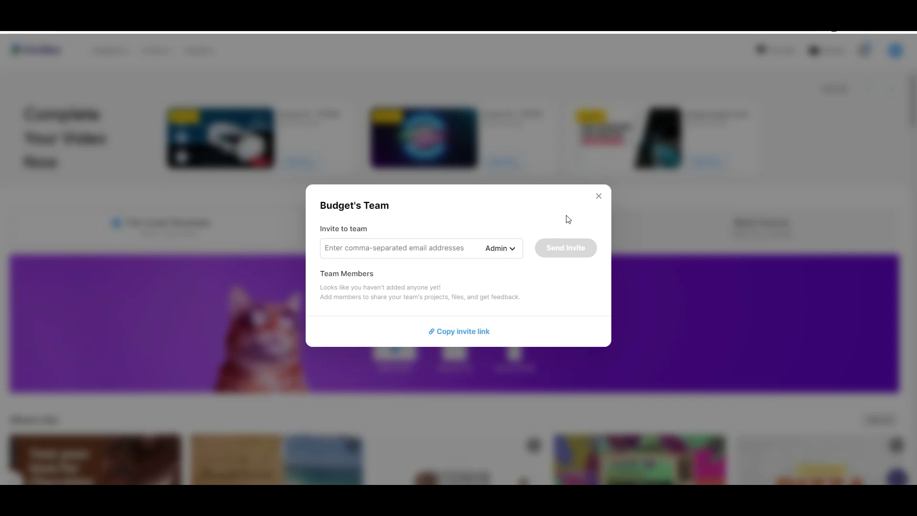
{"action": "left_click", "coordinate": [601, 197]}
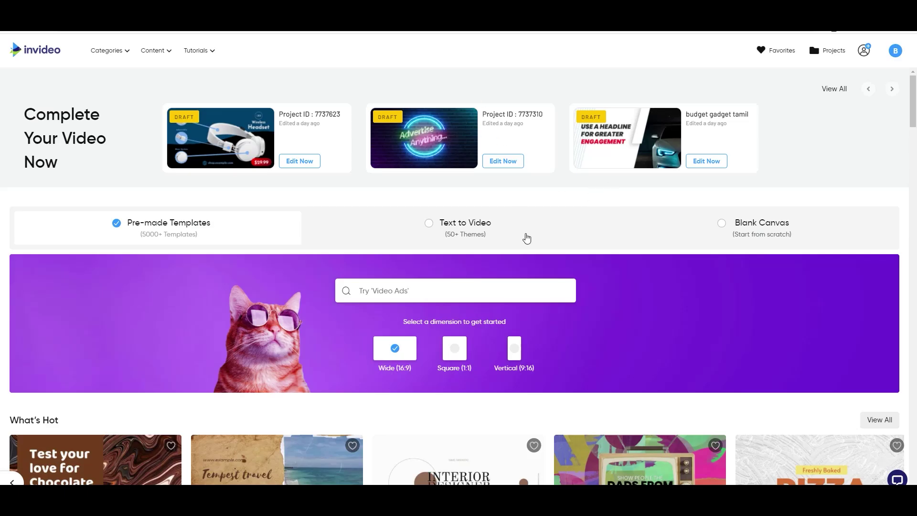
Browse the template categories further down the home page, including Slideshows and Business Presentations
{"action": "scroll", "coordinate": [527, 237], "scroll_direction": "down", "scroll_amount": 7}
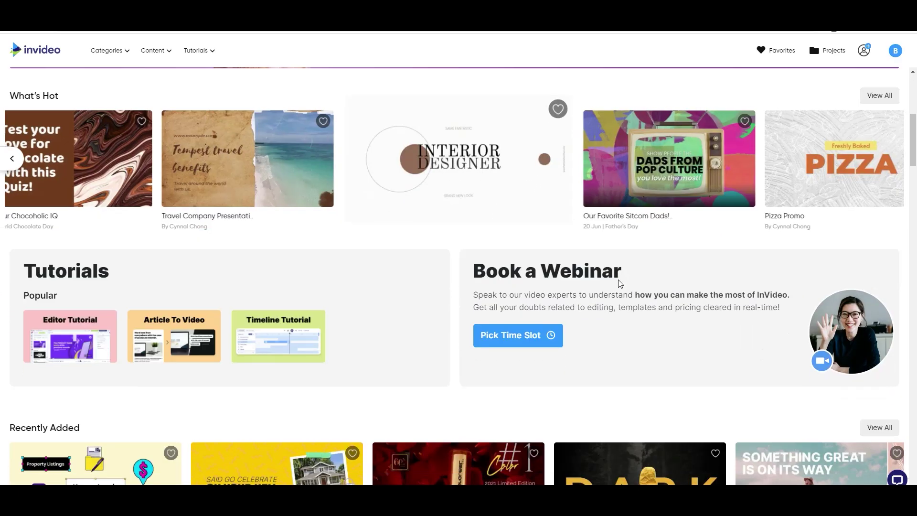
{"action": "scroll", "coordinate": [619, 283], "scroll_direction": "down", "scroll_amount": 10}
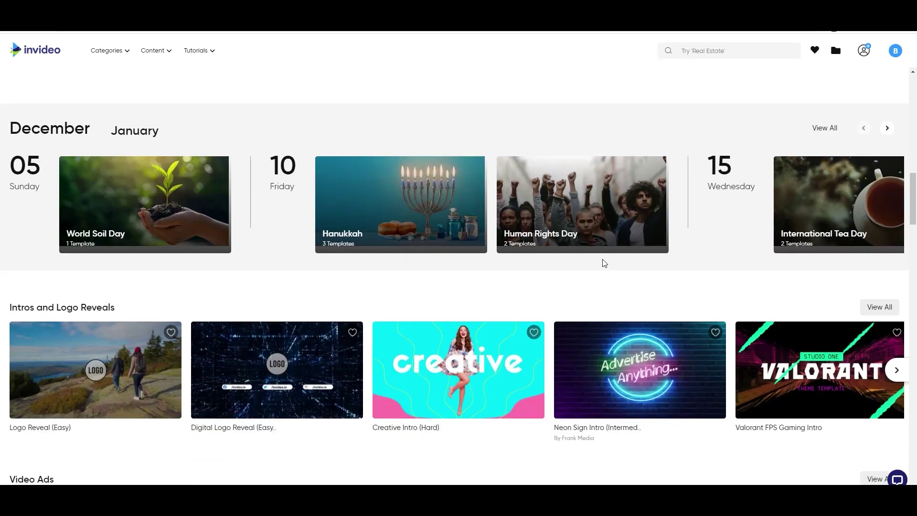
{"action": "scroll", "coordinate": [604, 262], "scroll_direction": "down", "scroll_amount": 14}
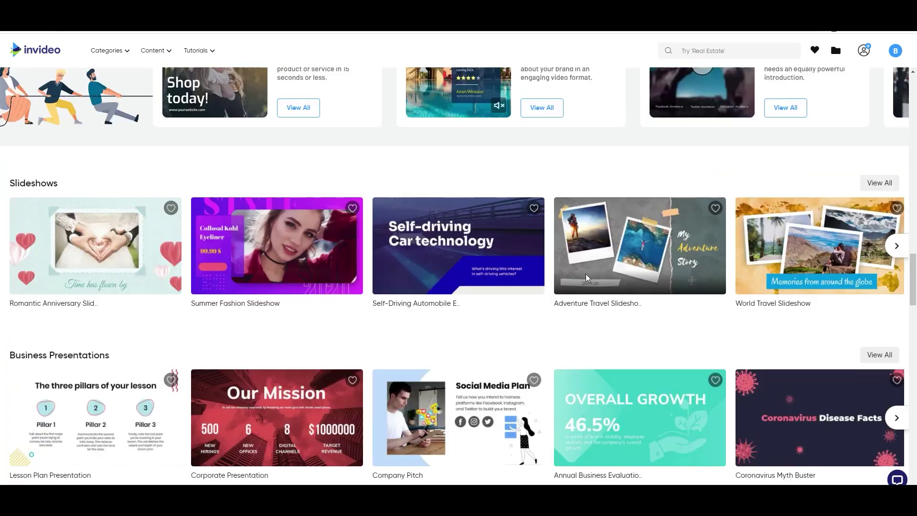
{"action": "scroll", "coordinate": [505, 274], "scroll_direction": "down", "scroll_amount": 3}
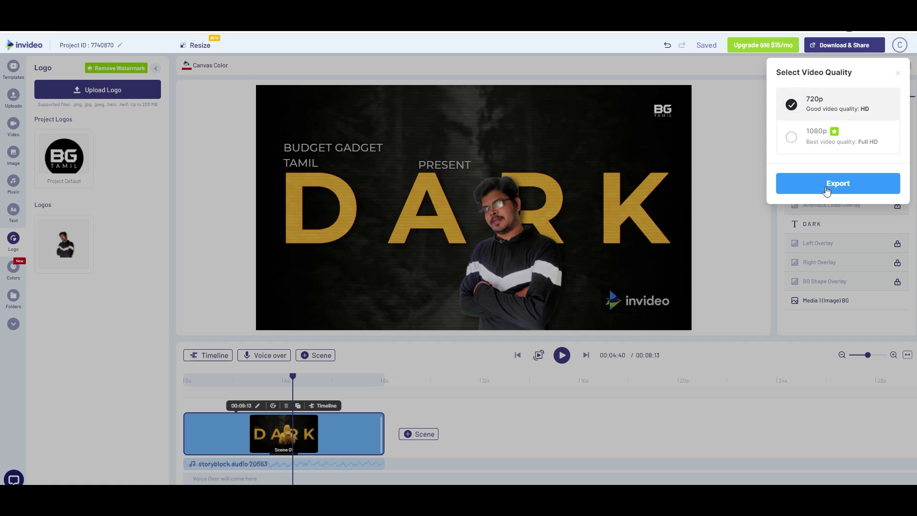
Export the DARK intro project in 720p quality
{"action": "left_click", "coordinate": [825, 187]}
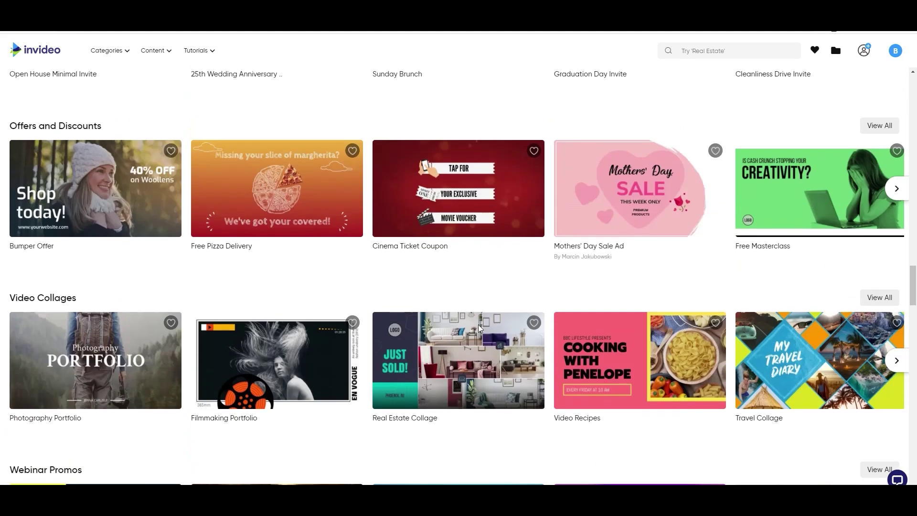
Preview the Creative Intro and Neon Sign Intro templates under Intros and Logo Reveals, and look at the Video Ads section
{"action": "scroll", "coordinate": [477, 324], "scroll_direction": "up", "scroll_amount": 7}
{"action": "scroll", "coordinate": [474, 307], "scroll_direction": "up", "scroll_amount": 20}
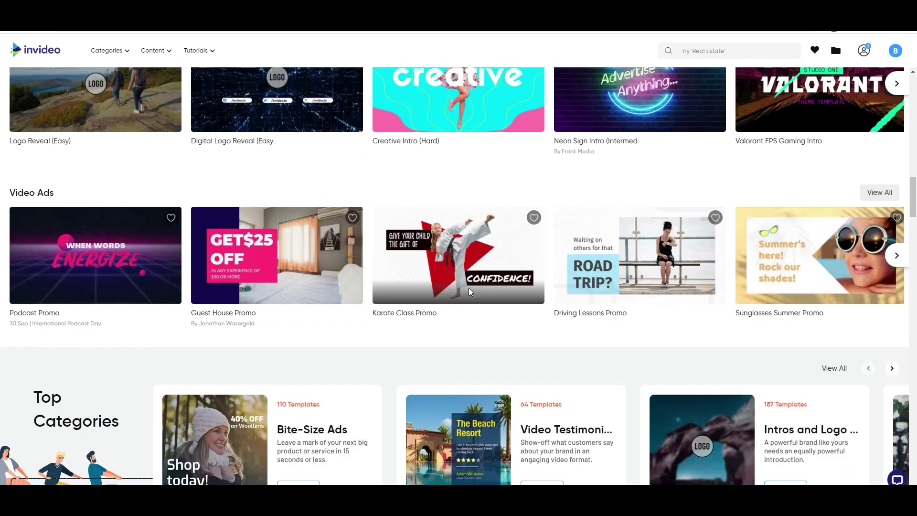
{"action": "scroll", "coordinate": [471, 285], "scroll_direction": "up", "scroll_amount": 10}
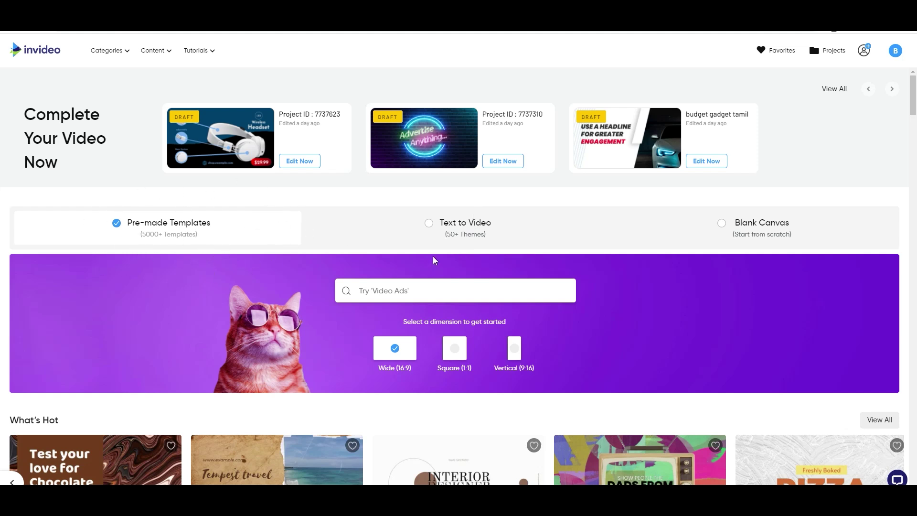
{"action": "scroll", "coordinate": [434, 260], "scroll_direction": "down", "scroll_amount": 5}
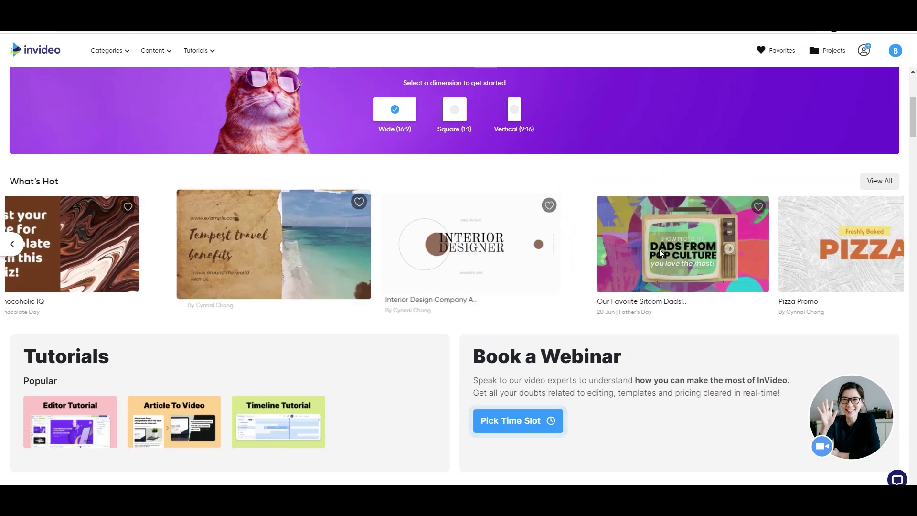
{"action": "scroll", "coordinate": [660, 253], "scroll_direction": "down", "scroll_amount": 12}
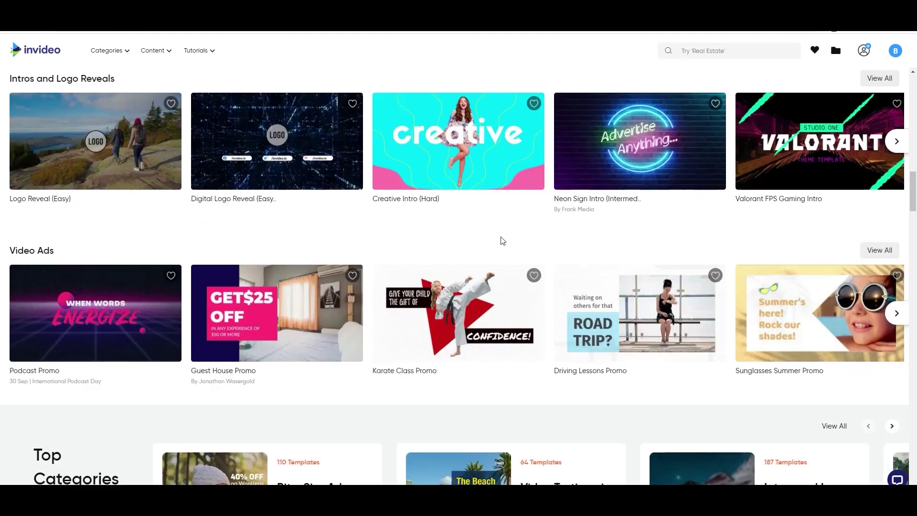
{"action": "mouse_move", "coordinate": [463, 144]}
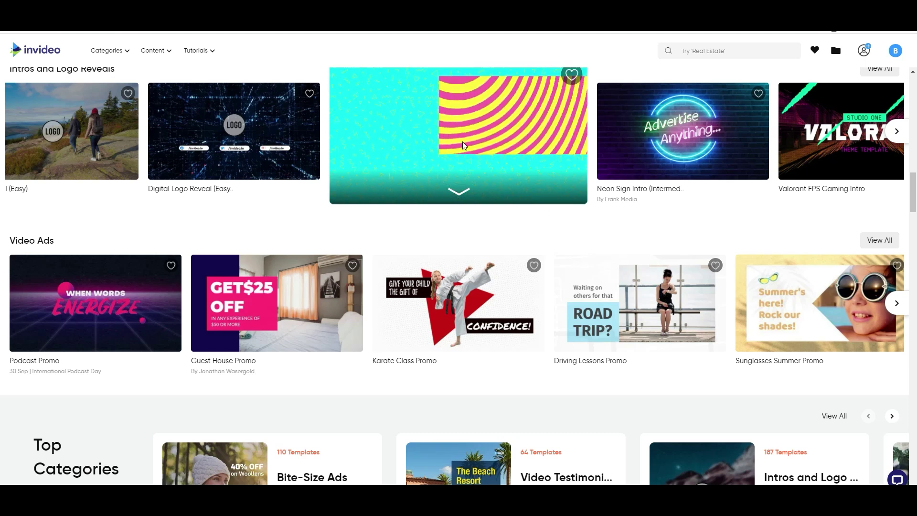
{"action": "mouse_move", "coordinate": [692, 131]}
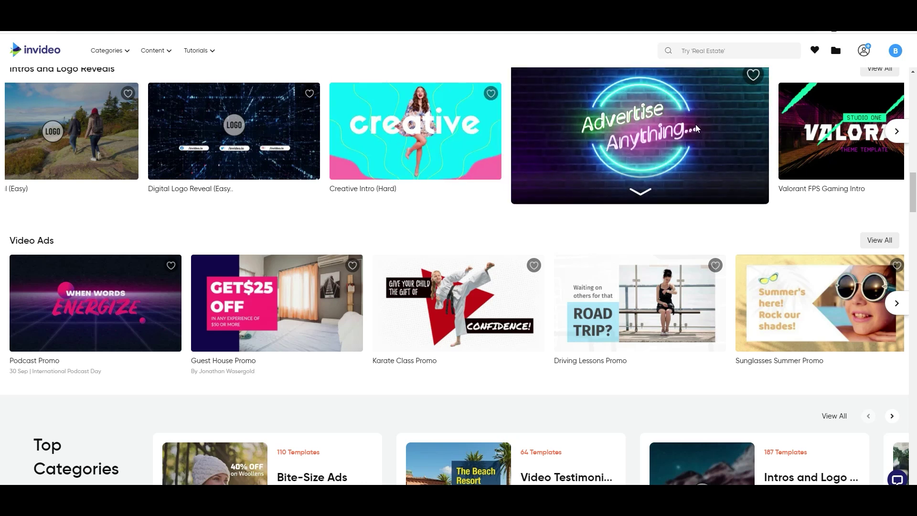
{"action": "scroll", "coordinate": [470, 294], "scroll_direction": "down", "scroll_amount": 1}
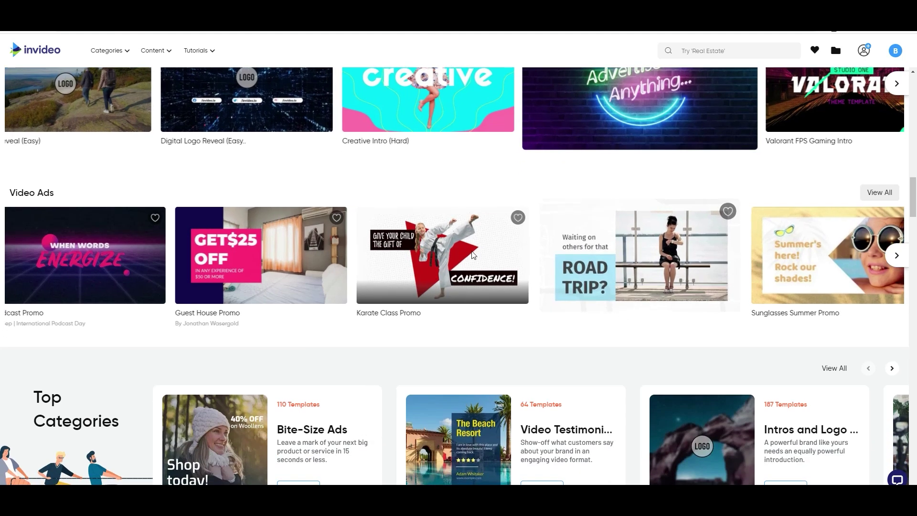
Preview the Karate Class Promo and Guest House Promo video ads, and browse on to Invites and Wishes and Offers and Discounts
{"action": "mouse_move", "coordinate": [442, 241]}
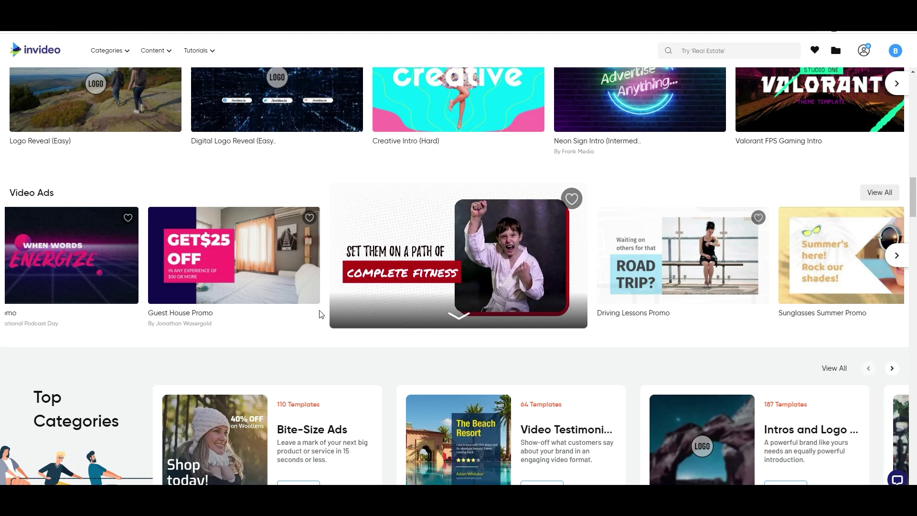
{"action": "mouse_move", "coordinate": [236, 238]}
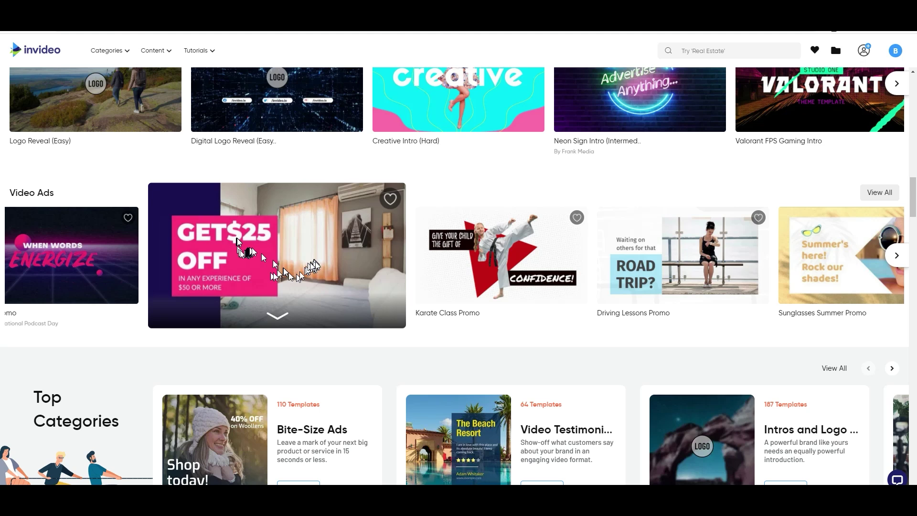
{"action": "scroll", "coordinate": [565, 380], "scroll_direction": "down", "scroll_amount": 8}
{"action": "scroll", "coordinate": [565, 380], "scroll_direction": "down", "scroll_amount": 7}
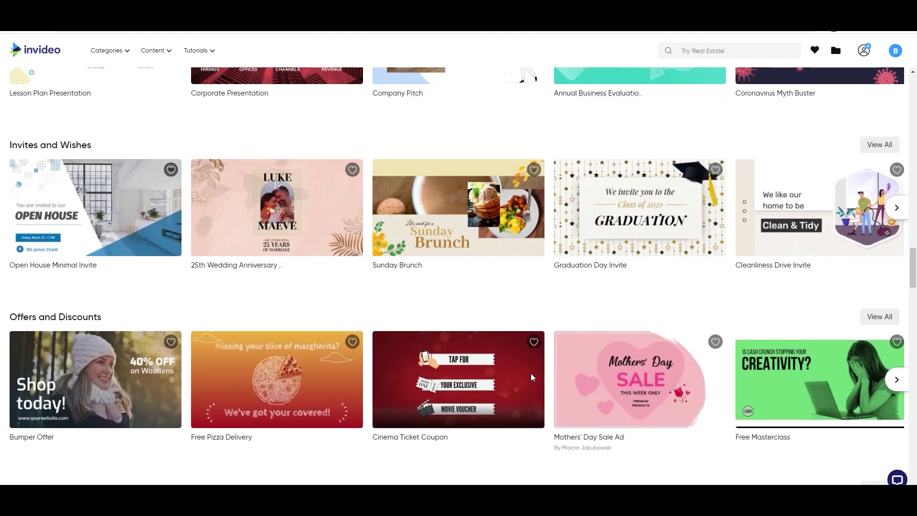
{"action": "mouse_move", "coordinate": [527, 370]}
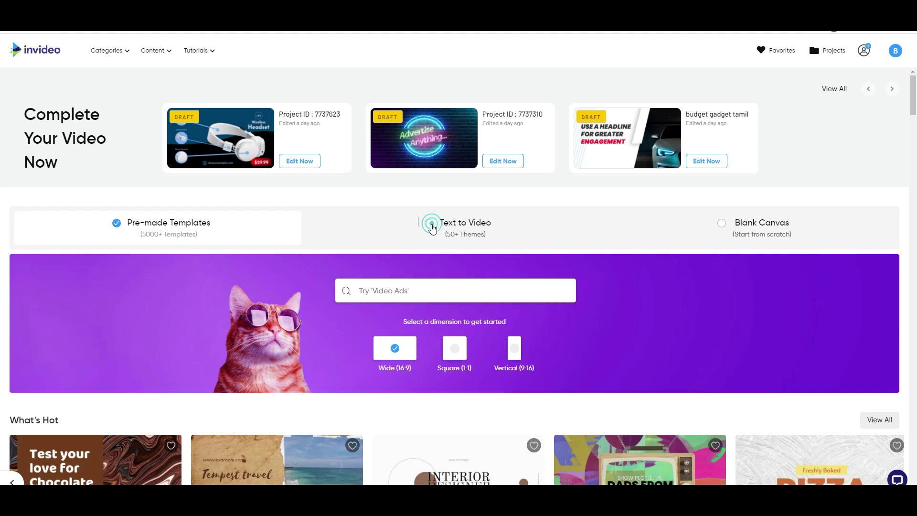
Switch to Text to Video and preview the Contemporary and Cyber Space themes under Story
{"action": "left_click", "coordinate": [438, 234]}
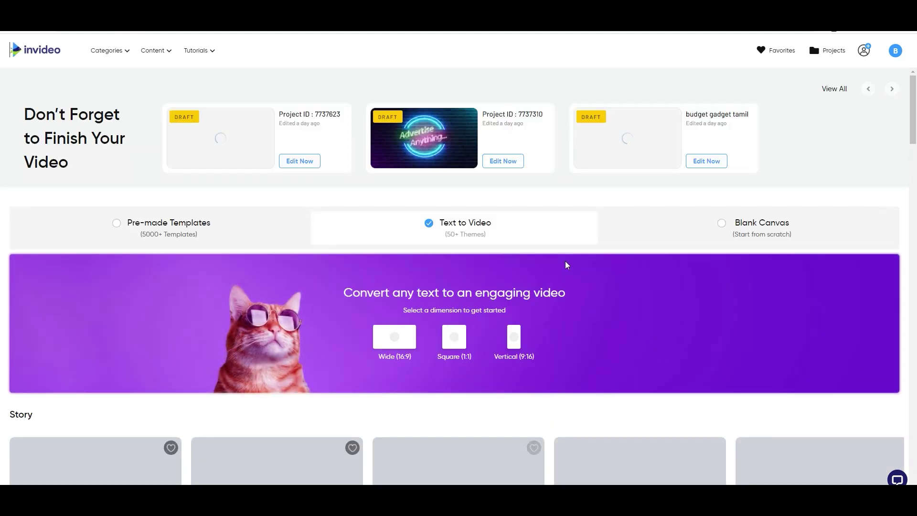
{"action": "scroll", "coordinate": [563, 220], "scroll_direction": "down", "scroll_amount": 5}
{"action": "mouse_move", "coordinate": [436, 263]}
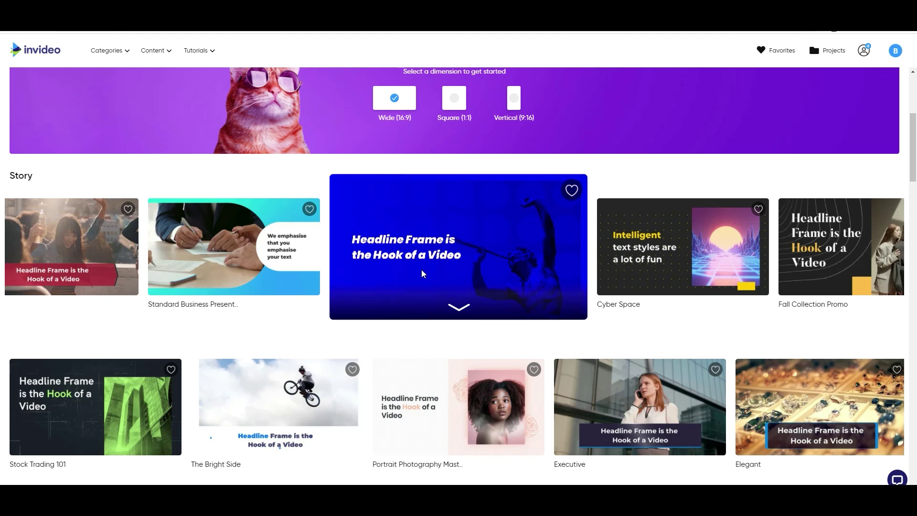
{"action": "mouse_move", "coordinate": [639, 247]}
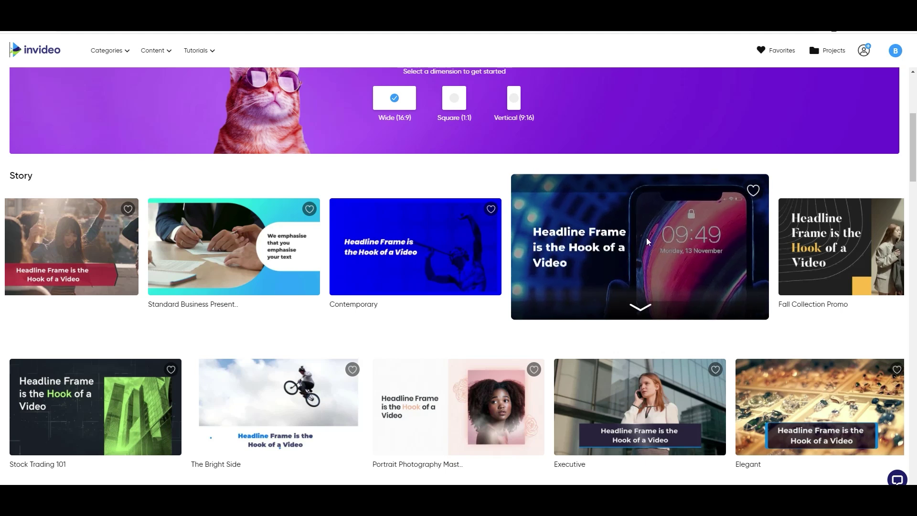
{"action": "scroll", "coordinate": [647, 241], "scroll_direction": "down", "scroll_amount": 2}
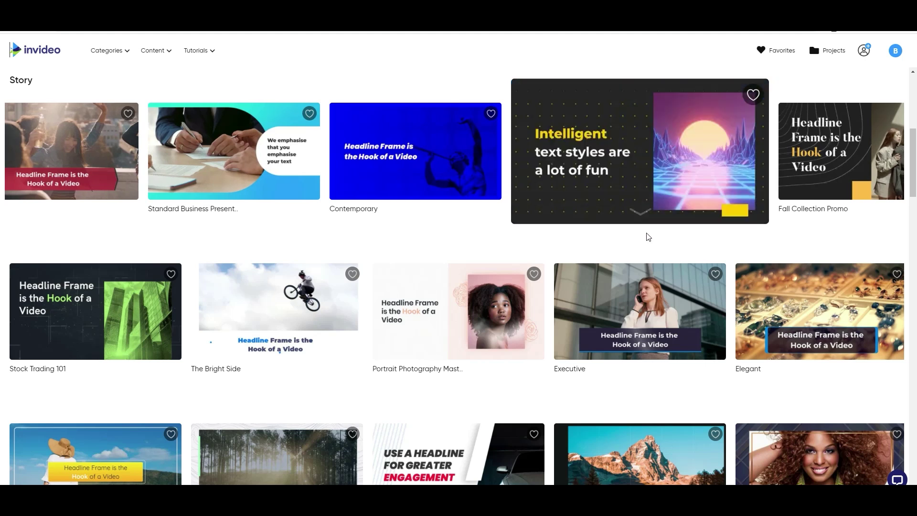
{"action": "scroll", "coordinate": [648, 237], "scroll_direction": "up", "scroll_amount": 7}
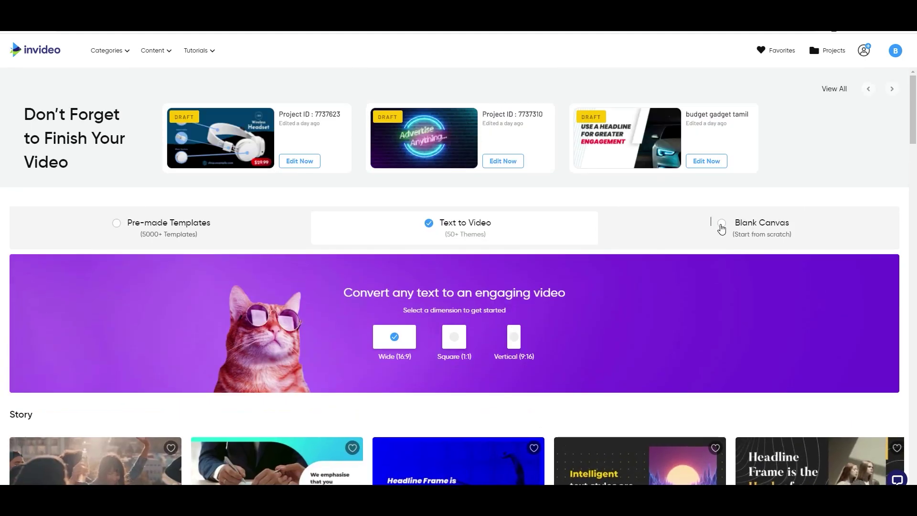
Start a new video from a blank canvas in the Wide (16:9) dimension
{"action": "left_click", "coordinate": [720, 227]}
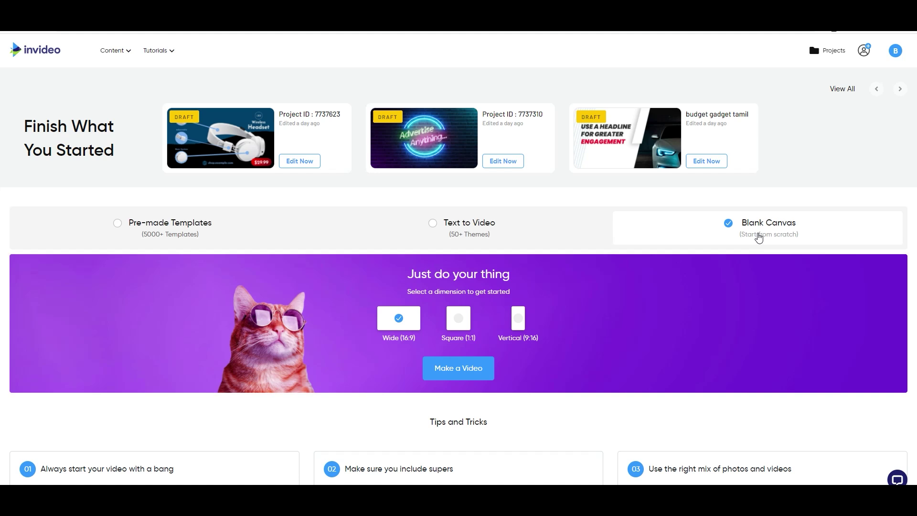
{"action": "scroll", "coordinate": [594, 286], "scroll_direction": "down", "scroll_amount": 1}
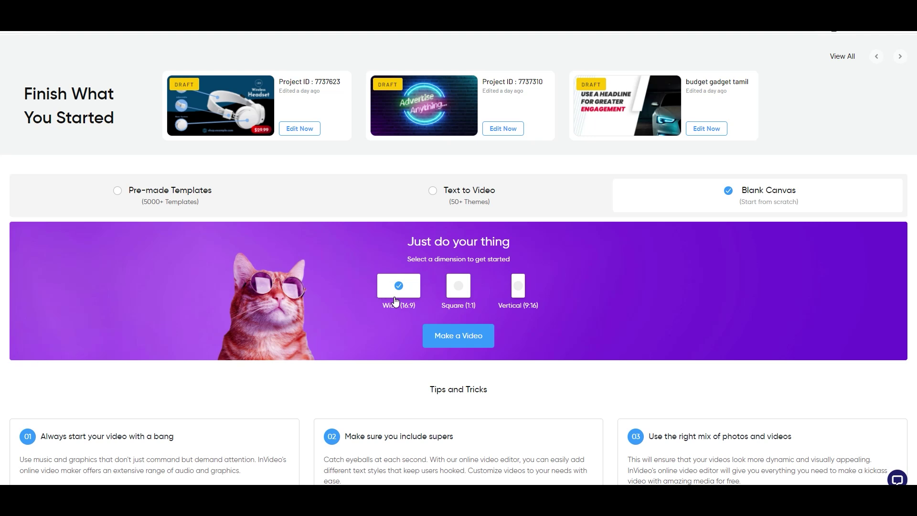
{"action": "left_click", "coordinate": [519, 286]}
{"action": "left_click", "coordinate": [388, 292]}
{"action": "left_click", "coordinate": [465, 343]}
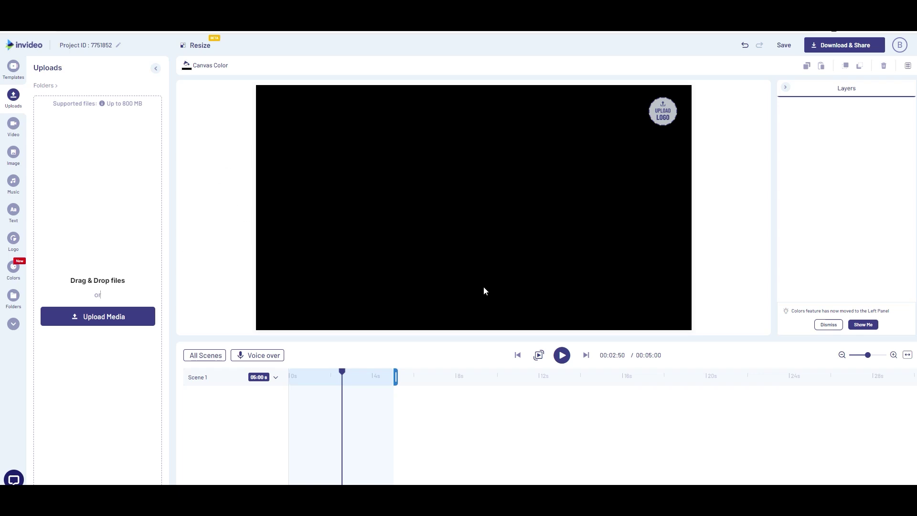
Upload the images 584.jpg, 585.jpg, 586.jpg and 587.jpg to the project's media
{"action": "left_click", "coordinate": [102, 319]}
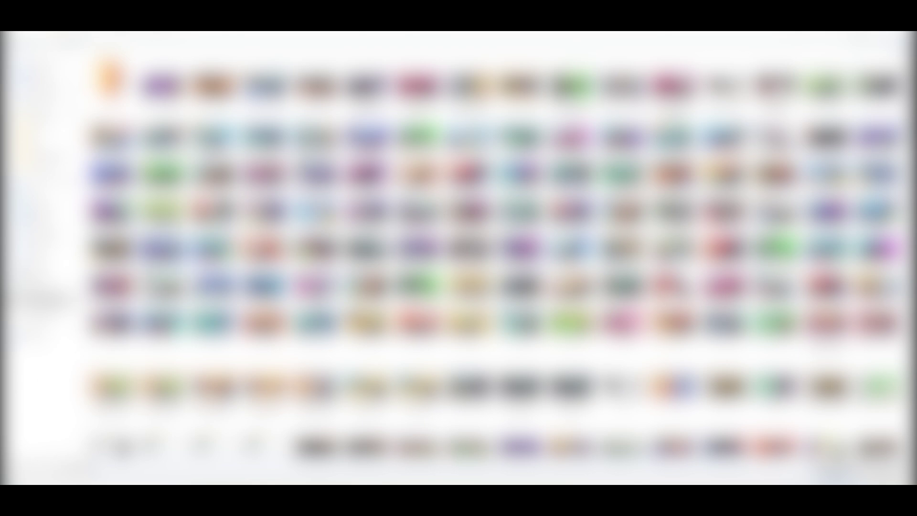
{"action": "scroll", "coordinate": [497, 258], "scroll_direction": "down", "scroll_amount": 3}
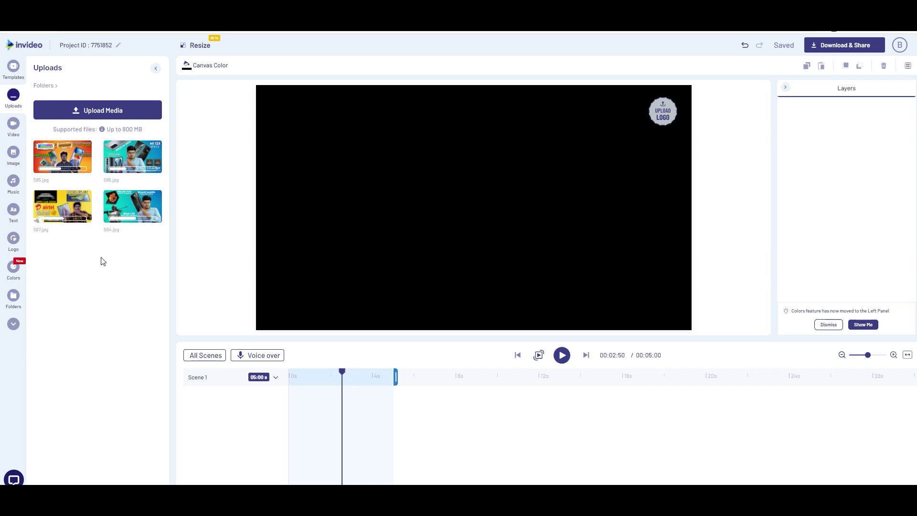
Browse the stock videos and exclude premium media from the listed clips
{"action": "left_click", "coordinate": [13, 126]}
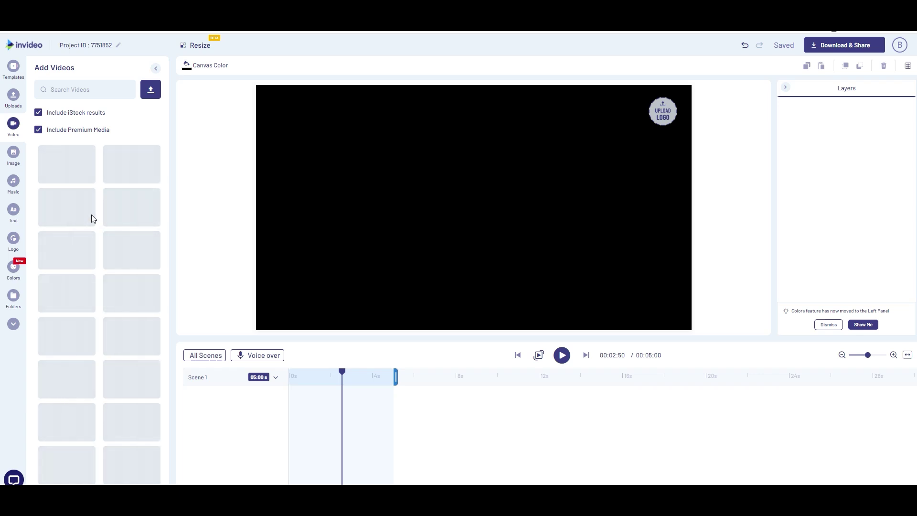
{"action": "scroll", "coordinate": [122, 273], "scroll_direction": "down", "scroll_amount": 2}
{"action": "scroll", "coordinate": [121, 273], "scroll_direction": "down", "scroll_amount": 5}
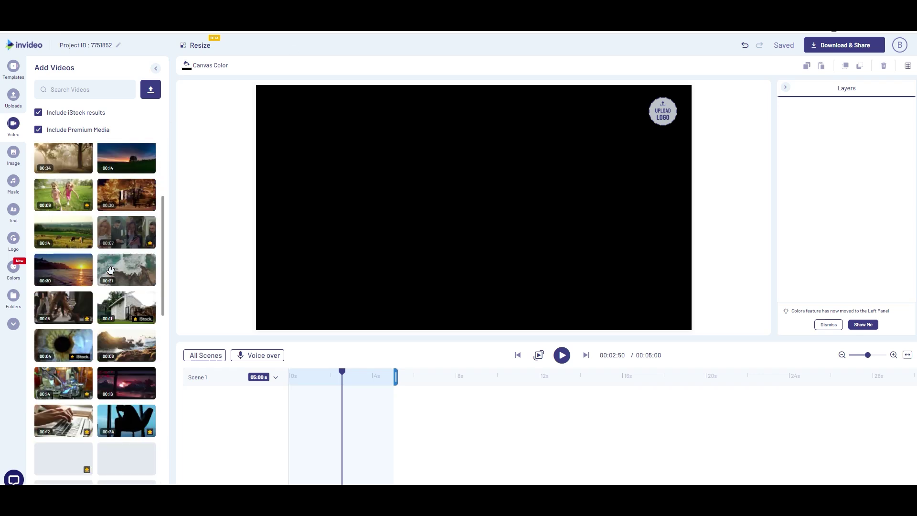
{"action": "scroll", "coordinate": [123, 343], "scroll_direction": "up", "scroll_amount": 6}
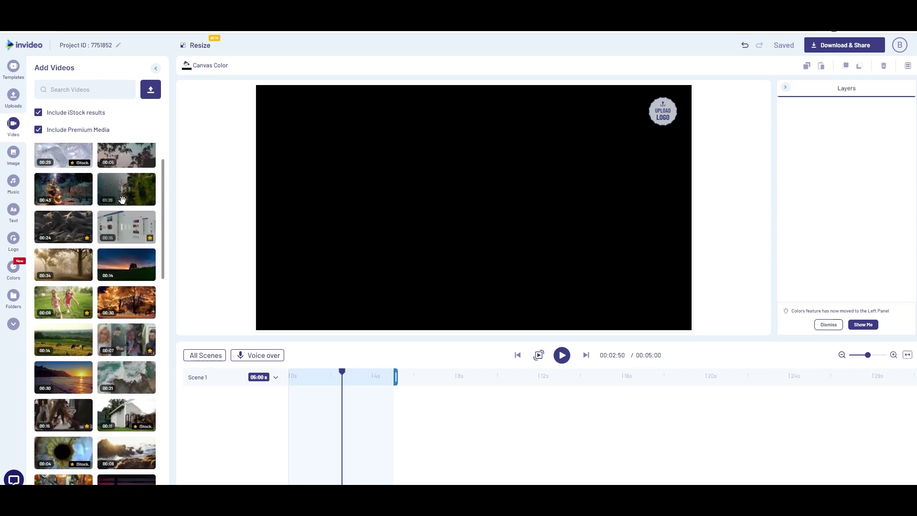
{"action": "scroll", "coordinate": [99, 201], "scroll_direction": "up", "scroll_amount": 1}
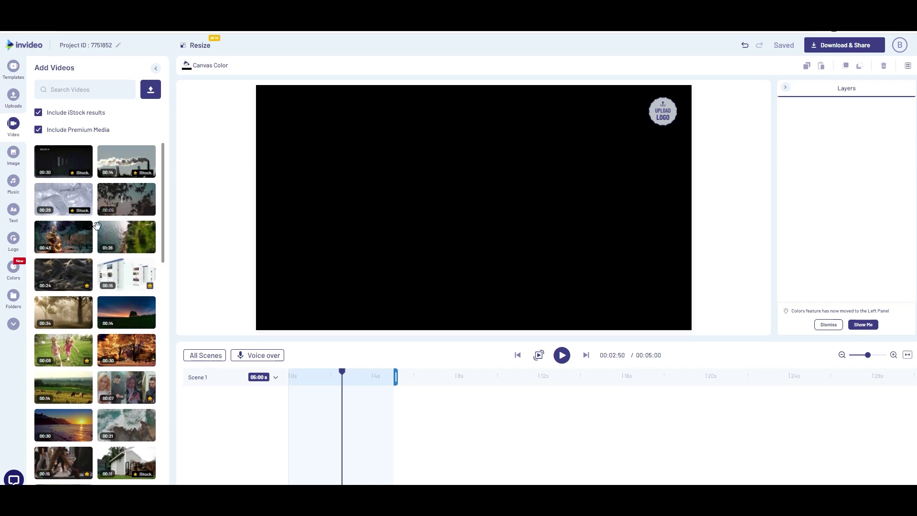
{"action": "scroll", "coordinate": [135, 232], "scroll_direction": "down", "scroll_amount": 4}
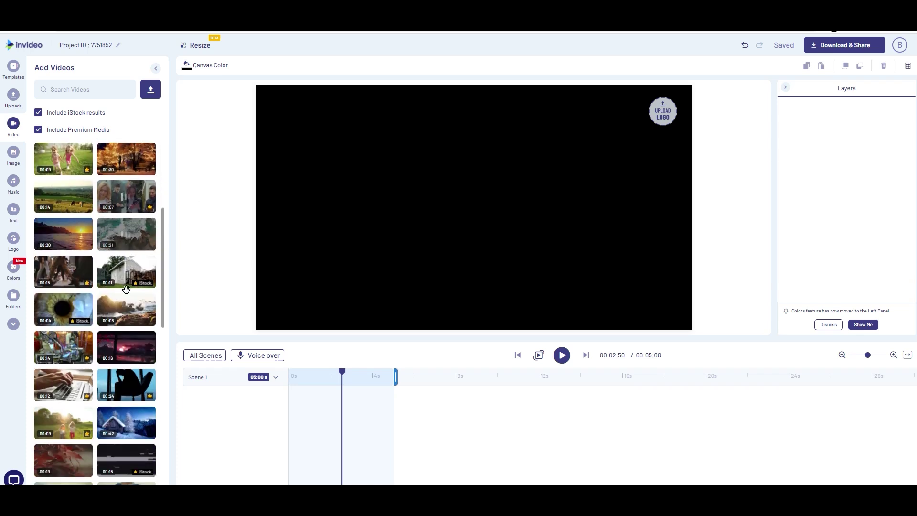
{"action": "left_click", "coordinate": [38, 130]}
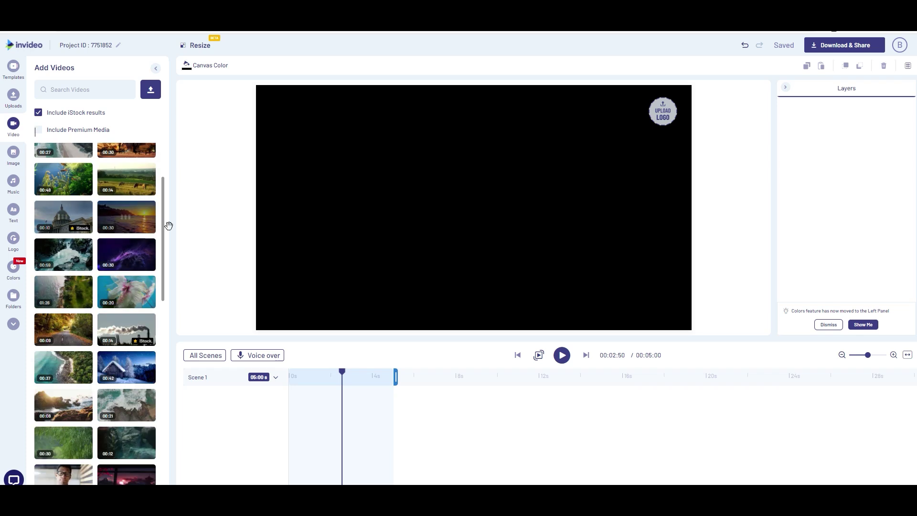
{"action": "scroll", "coordinate": [106, 275], "scroll_direction": "down", "scroll_amount": 1}
{"action": "scroll", "coordinate": [106, 272], "scroll_direction": "down", "scroll_amount": 3}
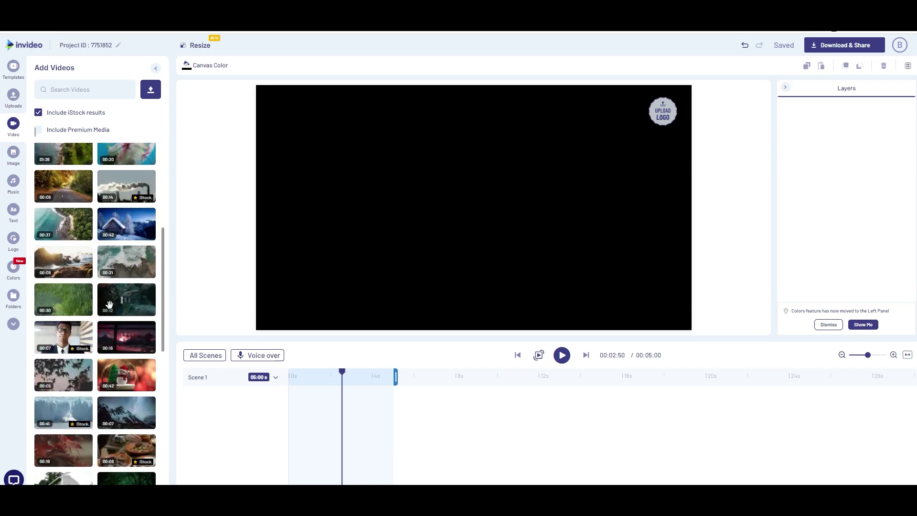
Add the 12-second underwater rocks clip to Scene 1, trimmed from 00:02:44 to 00:07:54, and check its frame near the start
{"action": "left_click_drag", "start_coordinate": [121, 300], "coordinate": [336, 449]}
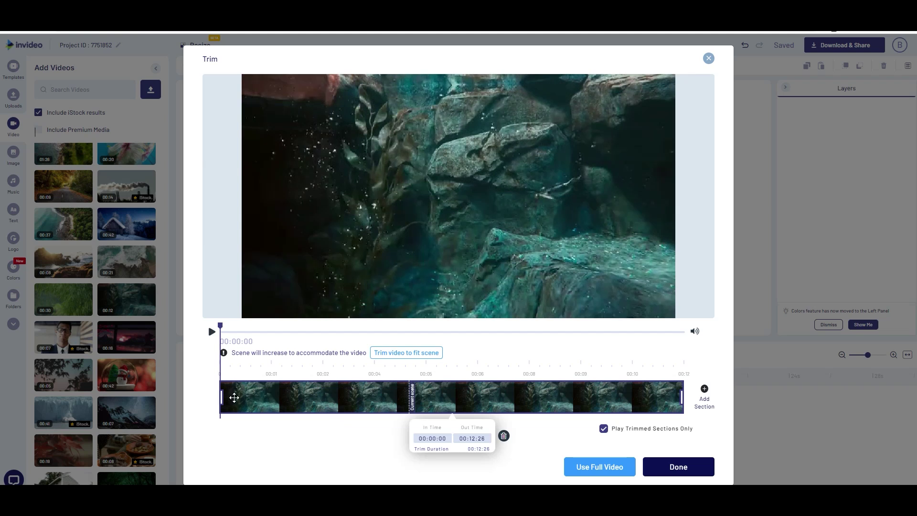
{"action": "left_click_drag", "start_coordinate": [221, 402], "coordinate": [511, 411]}
{"action": "left_click_drag", "start_coordinate": [682, 396], "coordinate": [505, 401]}
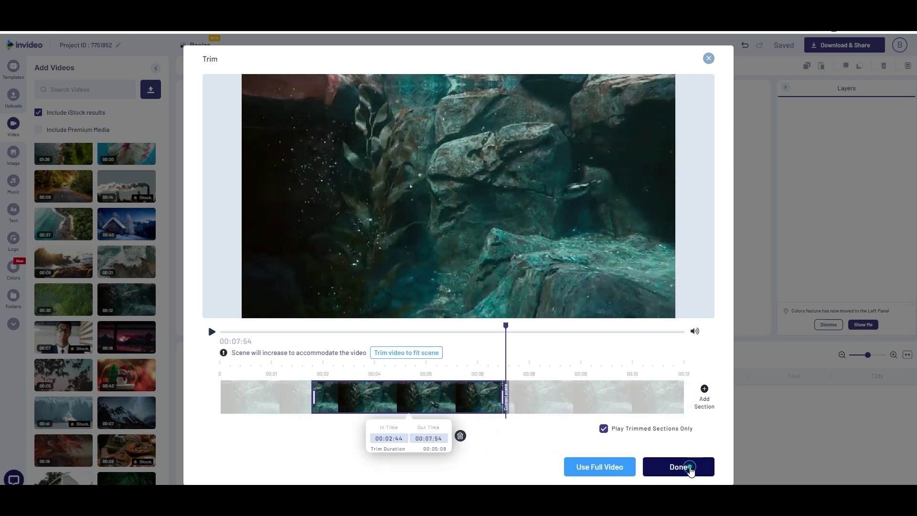
{"action": "left_click", "coordinate": [689, 468]}
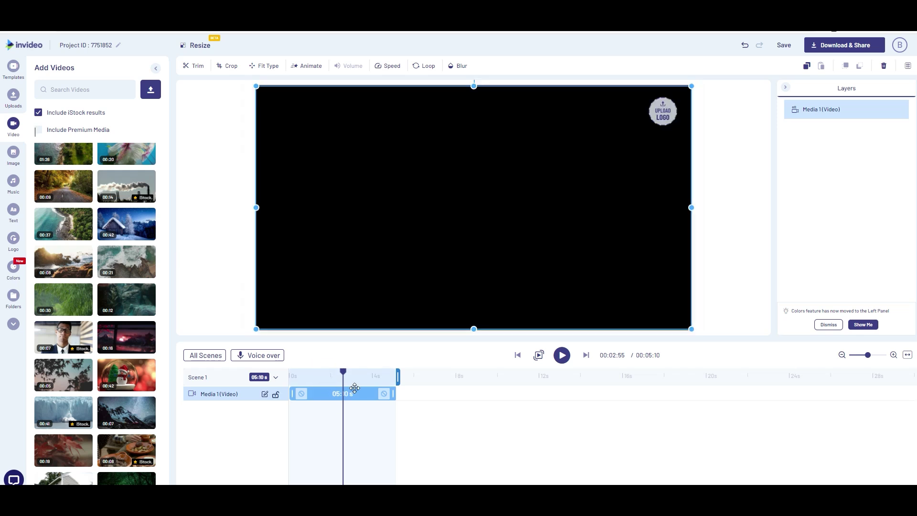
{"action": "left_click_drag", "start_coordinate": [347, 378], "coordinate": [307, 377]}
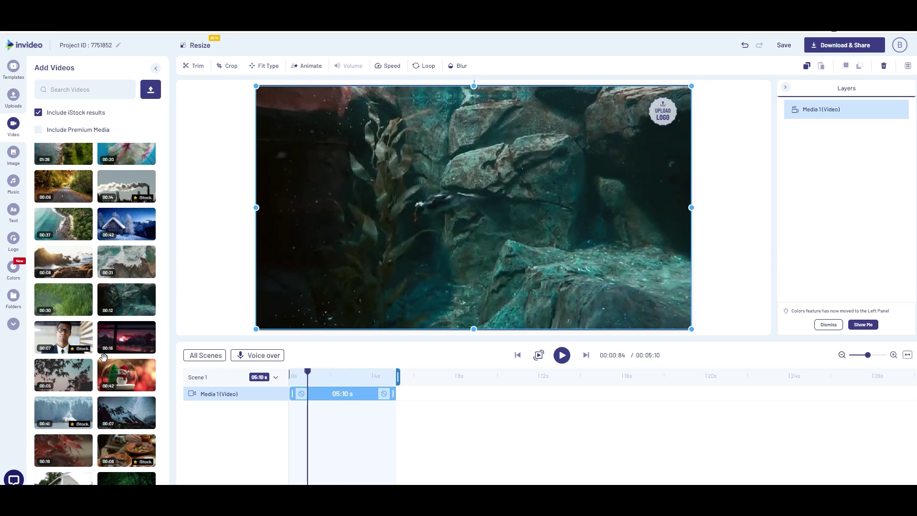
Try layering the red sunset clip and the rocky coast clip over the underwater clip in Scene 1, and delete both overlays
{"action": "left_click_drag", "start_coordinate": [233, 361], "coordinate": [472, 424]}
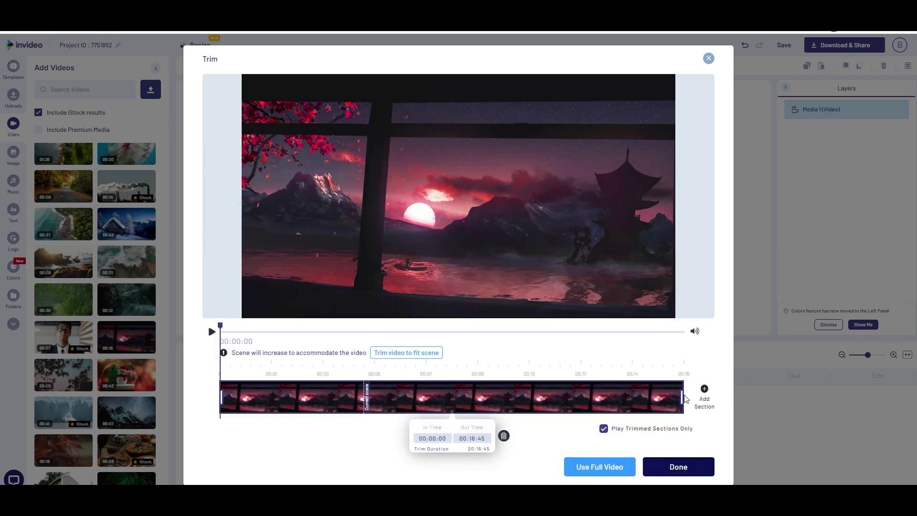
{"action": "left_click_drag", "start_coordinate": [684, 396], "coordinate": [378, 388]}
{"action": "left_click", "coordinate": [677, 466]}
{"action": "left_click_drag", "start_coordinate": [473, 187], "coordinate": [472, 178]}
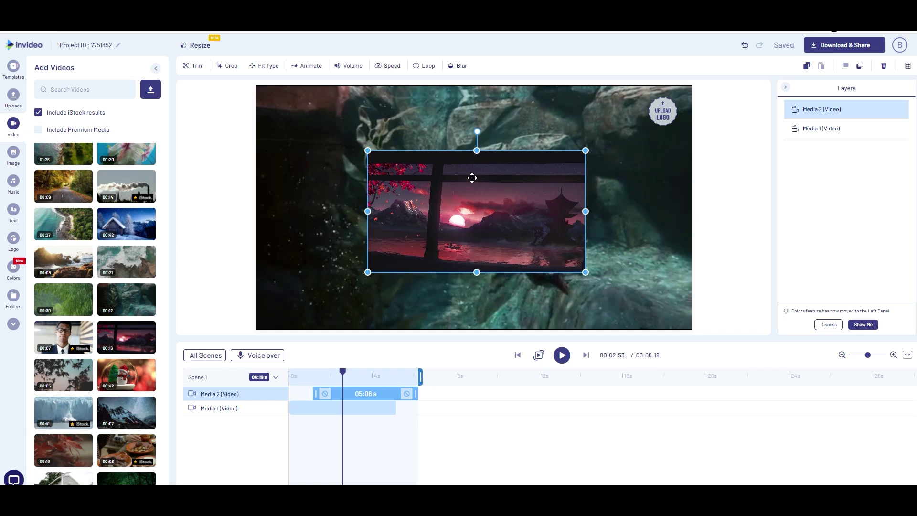
{"action": "key", "text": "Delete"}
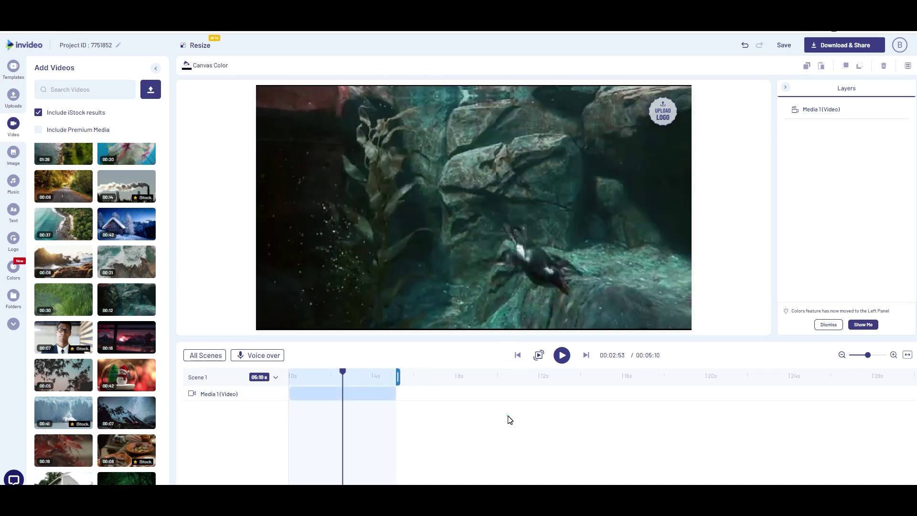
{"action": "key", "text": "ctrl+z"}
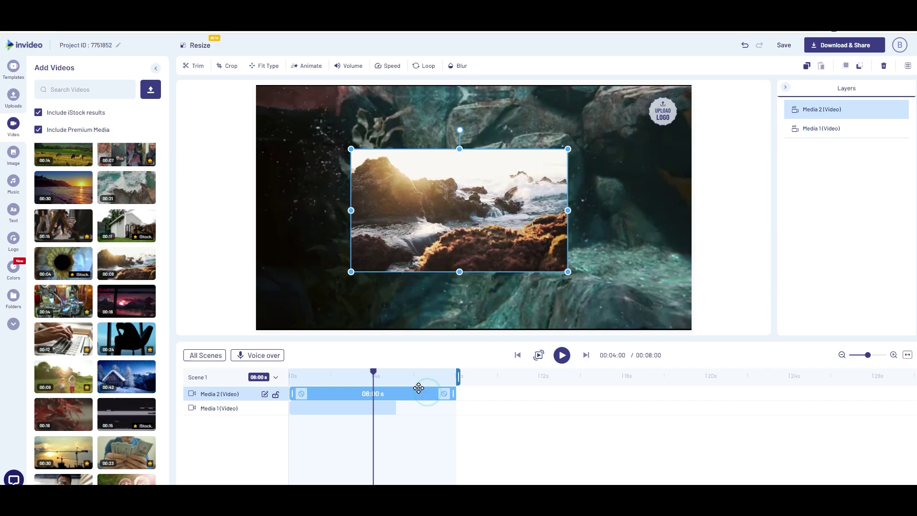
{"action": "key", "text": "Delete"}
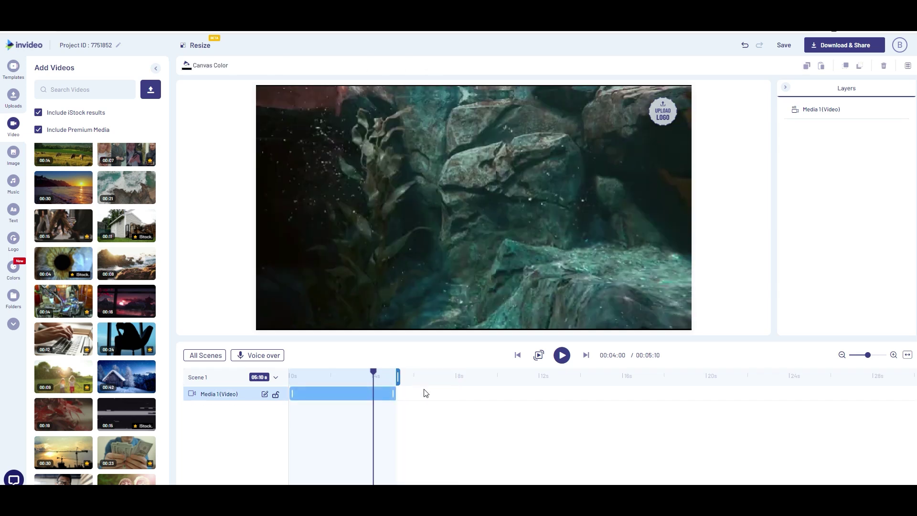
Show all scenes and add a blank scene after Scene 1
{"action": "left_click", "coordinate": [206, 355]}
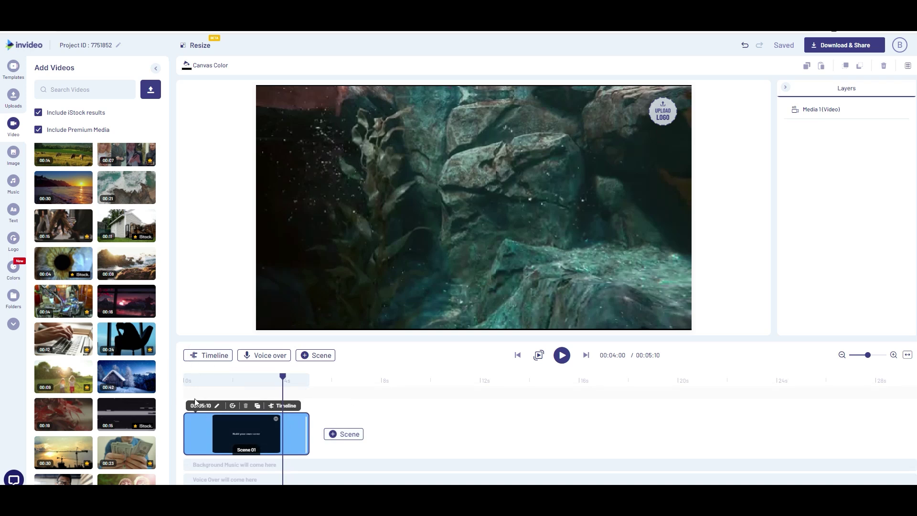
{"action": "left_click", "coordinate": [339, 433]}
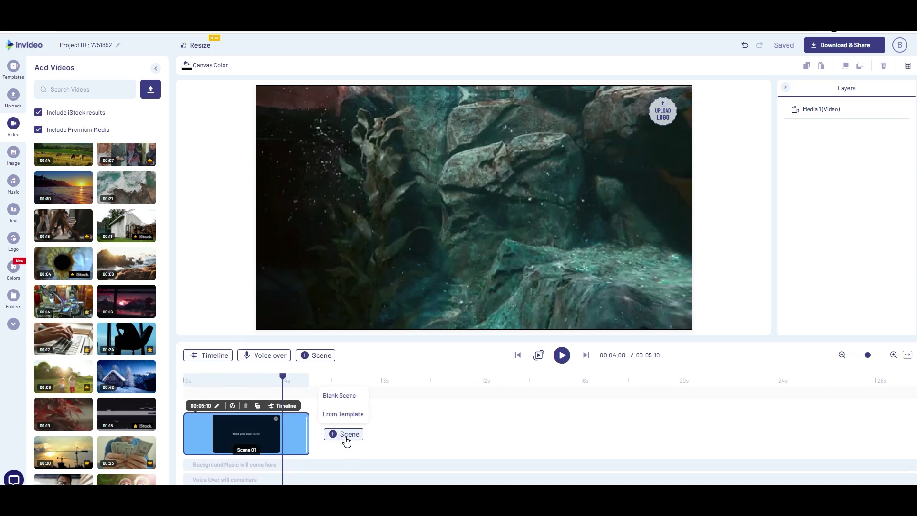
{"action": "left_click", "coordinate": [344, 396]}
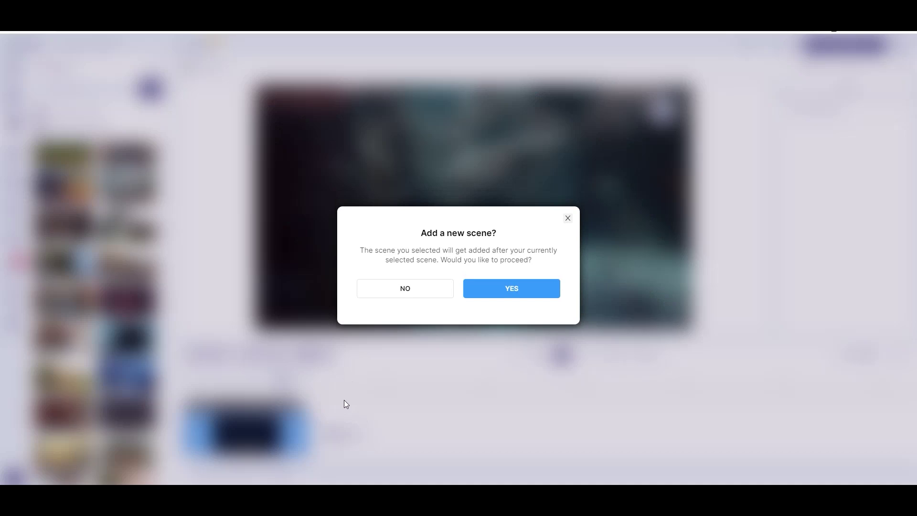
{"action": "left_click", "coordinate": [510, 288]}
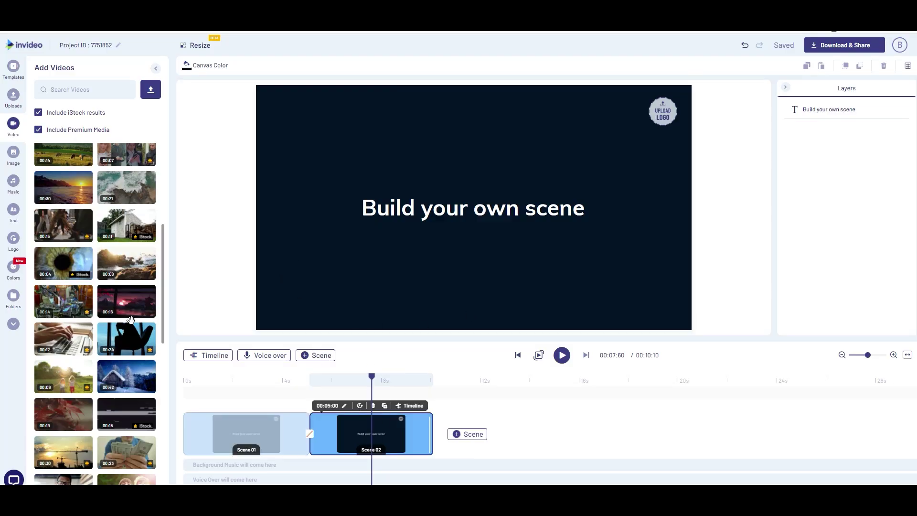
Add the 8-second rocky coast stock clip to Scene 2, keeping its full length from 00:00:00 to 00:08:00
{"action": "left_click_drag", "start_coordinate": [126, 263], "coordinate": [356, 432]}
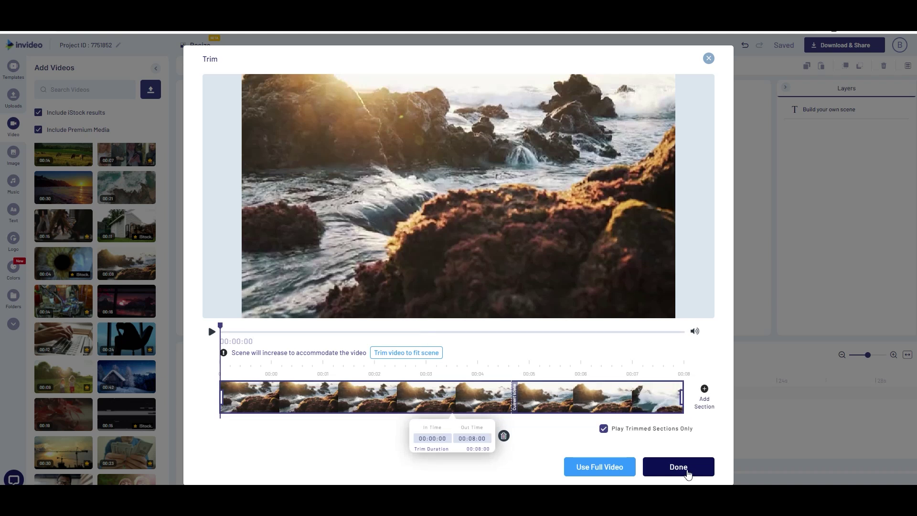
{"action": "left_click", "coordinate": [682, 470]}
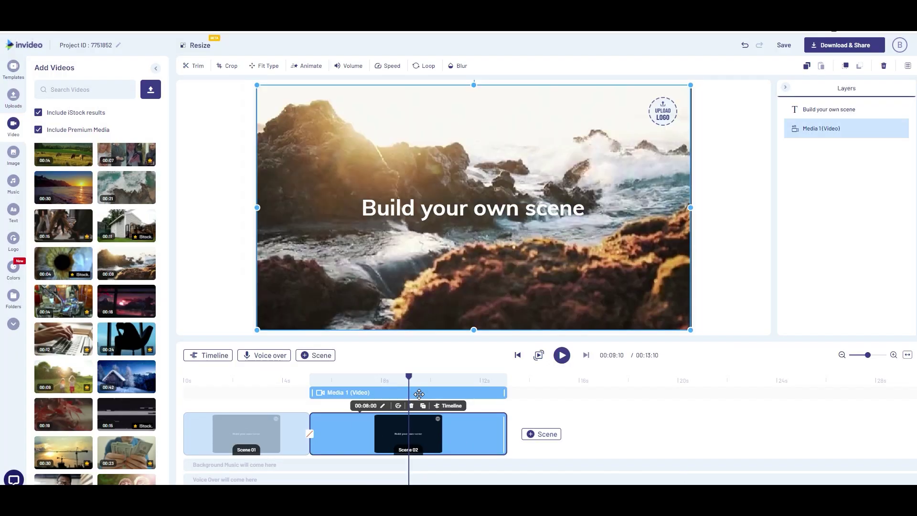
Apply the Zoom In transition between Scene 1 and Scene 2, and play it back from 00:04:50
{"action": "left_click", "coordinate": [309, 439]}
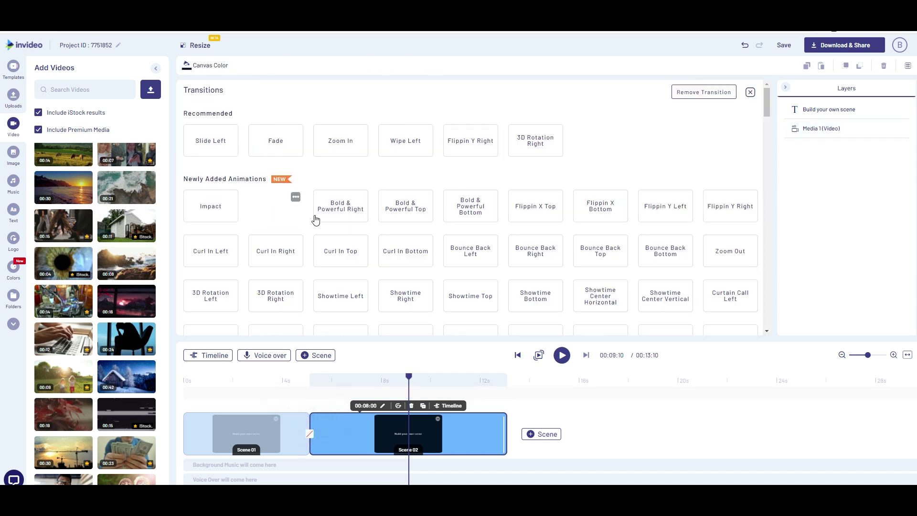
{"action": "scroll", "coordinate": [525, 234], "scroll_direction": "down", "scroll_amount": 2}
{"action": "scroll", "coordinate": [528, 242], "scroll_direction": "up", "scroll_amount": 2}
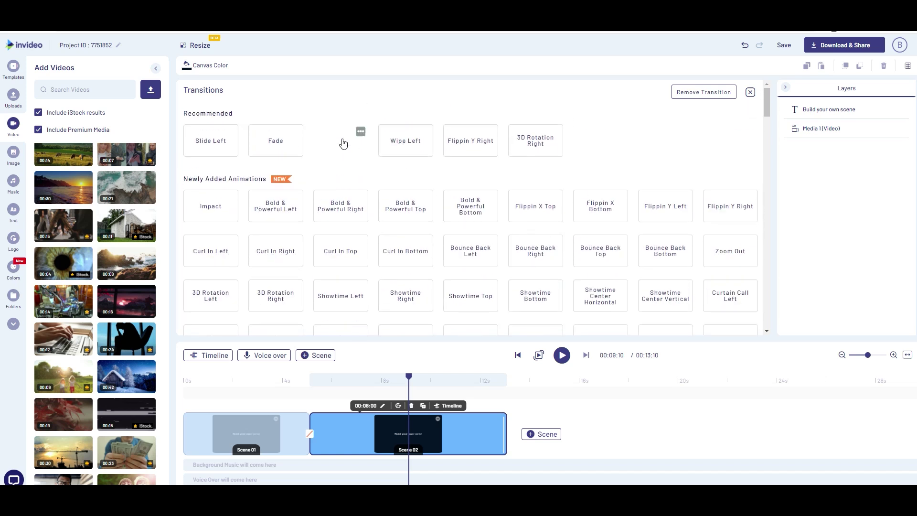
{"action": "left_click", "coordinate": [343, 143]}
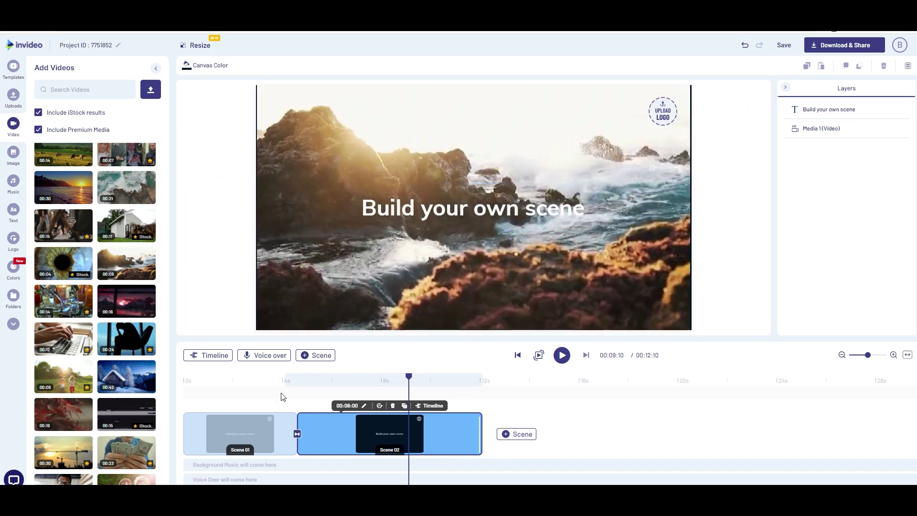
{"action": "left_click", "coordinate": [295, 380]}
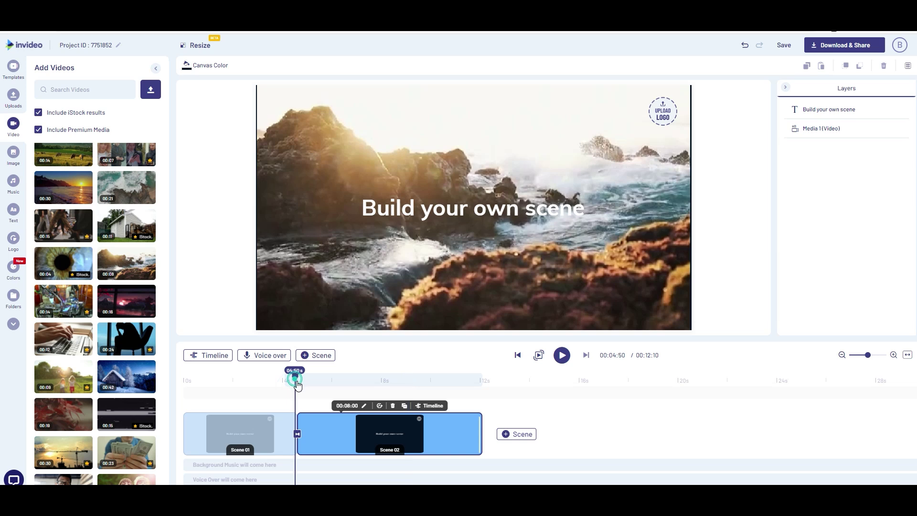
{"action": "left_click", "coordinate": [561, 355]}
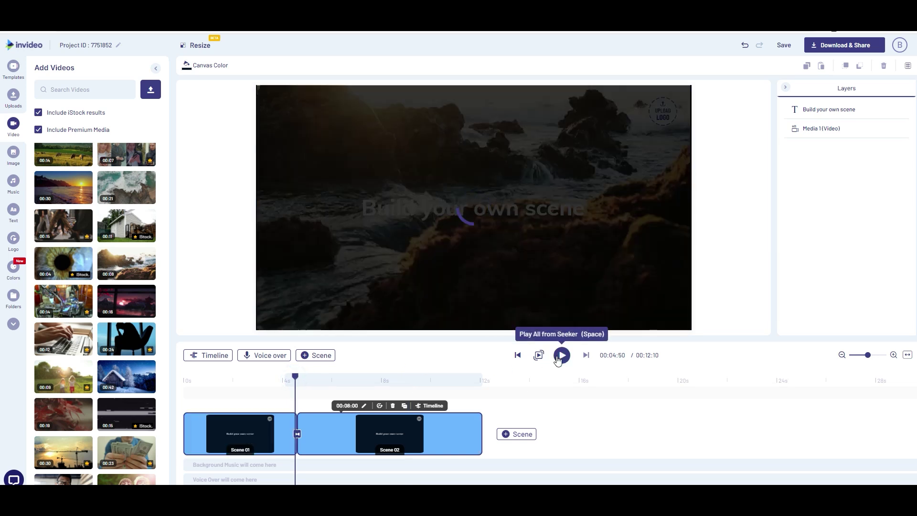
Replace the "Build your own scene" heading in Scene 2 with "BUDGET GADGET TAMIL"
{"action": "left_click", "coordinate": [384, 434]}
{"action": "left_click", "coordinate": [460, 210]}
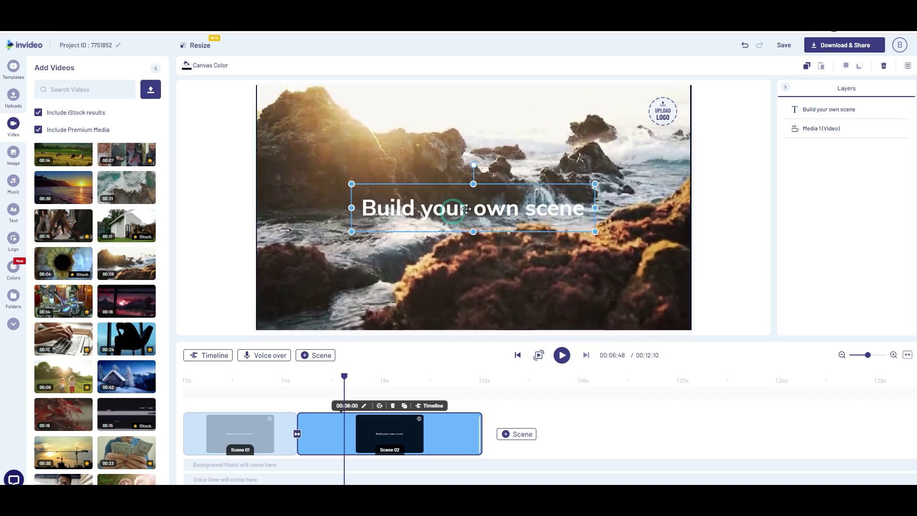
{"action": "left_click_drag", "start_coordinate": [458, 210], "coordinate": [460, 210]}
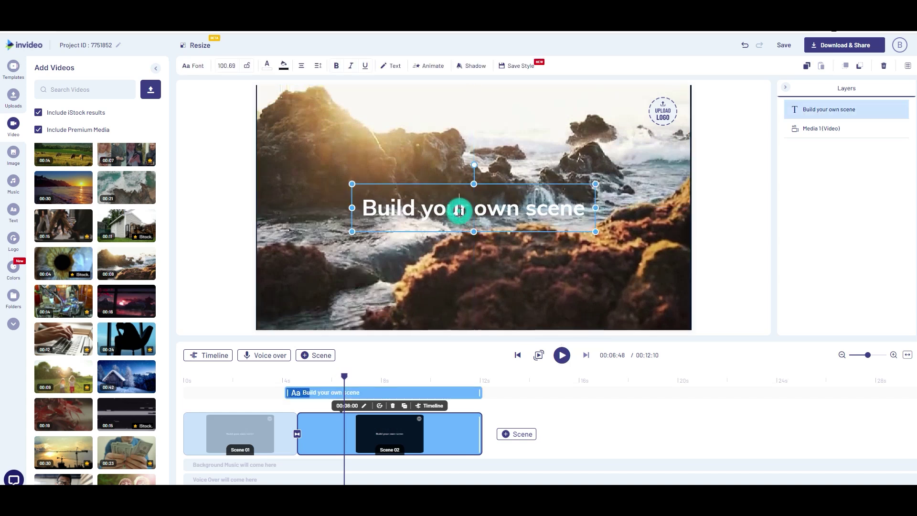
{"action": "left_click_drag", "start_coordinate": [359, 213], "coordinate": [585, 210]}
{"action": "type", "text": "BUDGET GADGET TAMIL"}
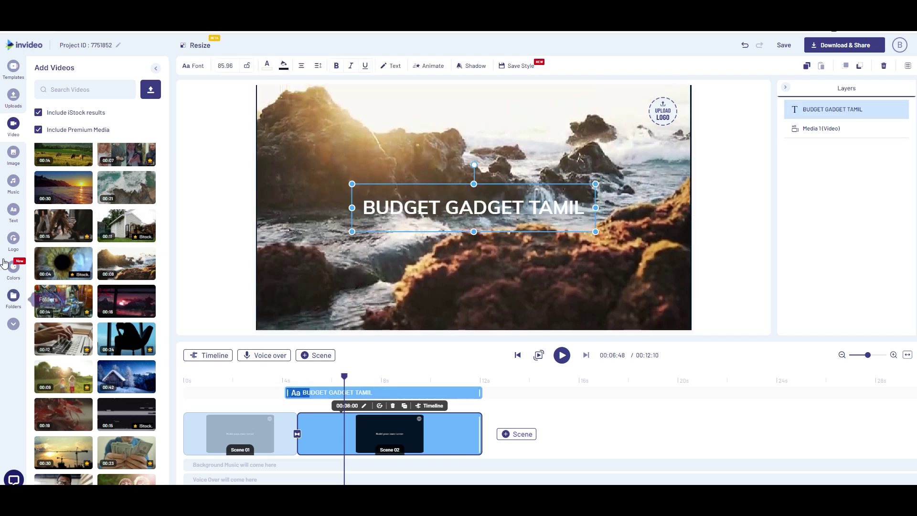
Add the Basic "jump" text style to Scene 2 in place of the heading, and move it near the frame's centre
{"action": "left_click", "coordinate": [13, 206]}
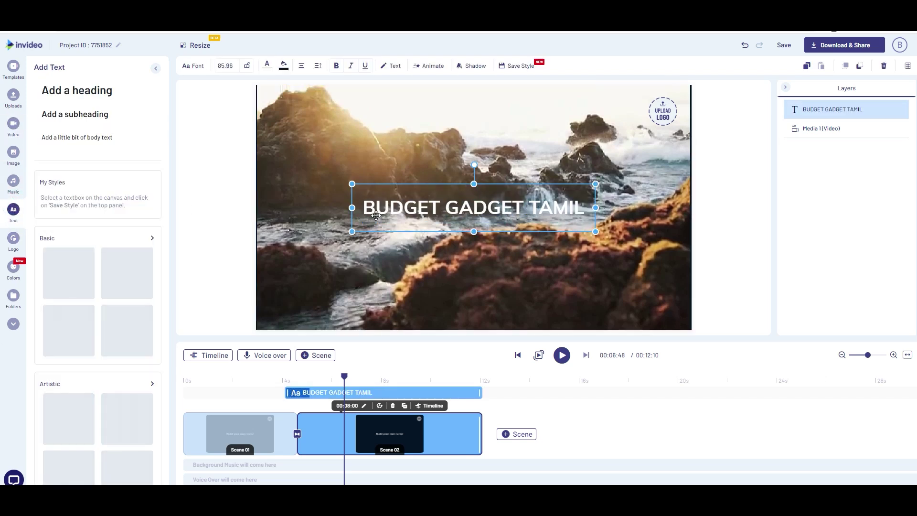
{"action": "scroll", "coordinate": [89, 264], "scroll_direction": "down", "scroll_amount": 3}
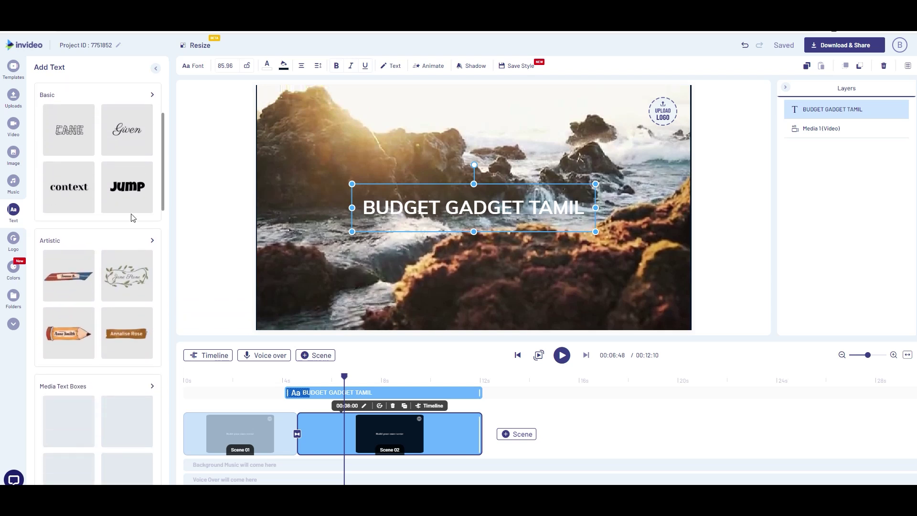
{"action": "left_click_drag", "start_coordinate": [119, 196], "coordinate": [478, 214]}
{"action": "left_click", "coordinate": [474, 209]}
{"action": "key", "text": "Delete"}
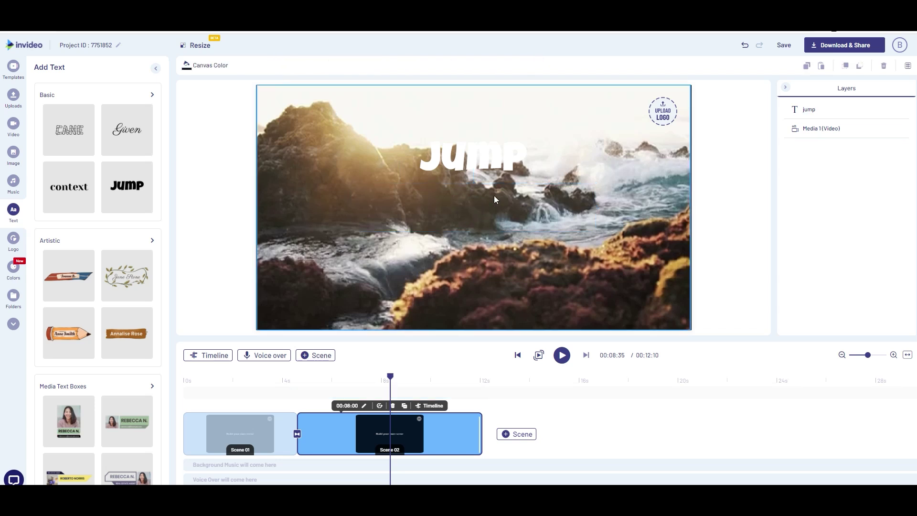
{"action": "left_click_drag", "start_coordinate": [485, 160], "coordinate": [490, 210]}
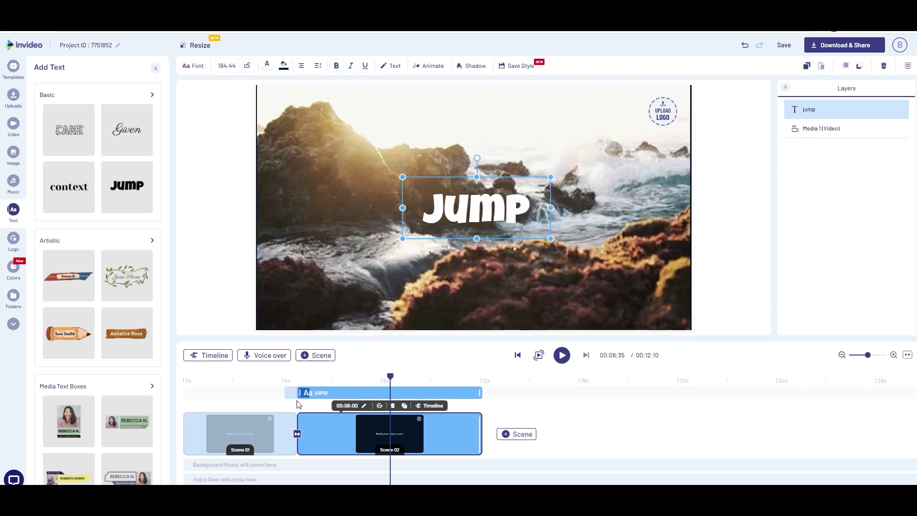
Play Scene 2 from 00:04:61 to preview the jump text over the rocky coast clip
{"action": "left_click", "coordinate": [299, 382]}
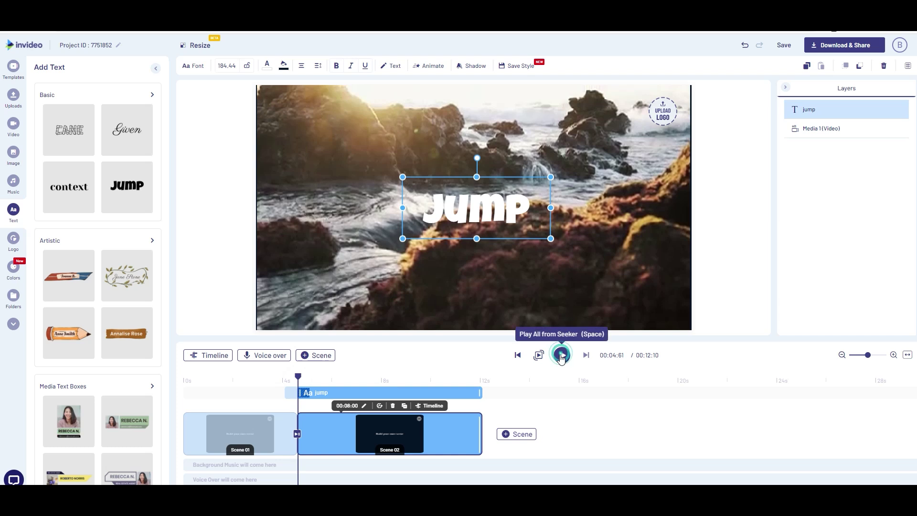
{"action": "left_click", "coordinate": [561, 356]}
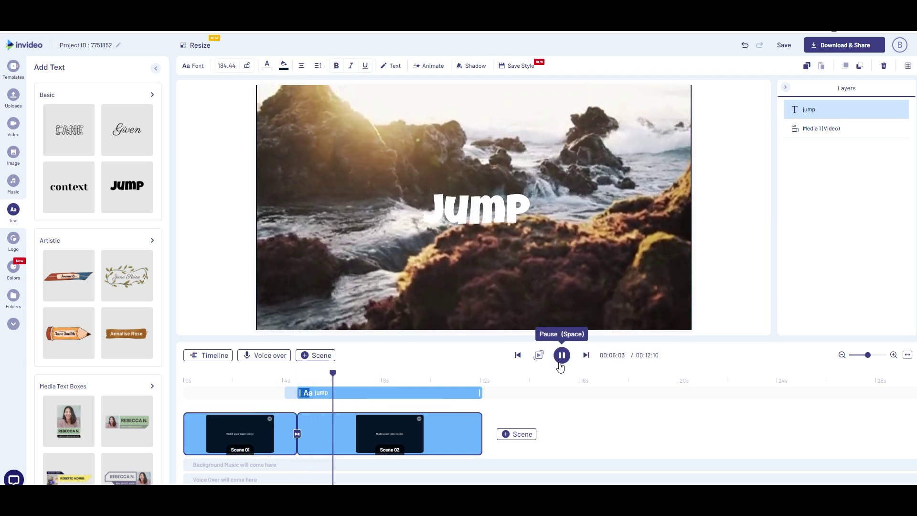
{"action": "left_click", "coordinate": [561, 356]}
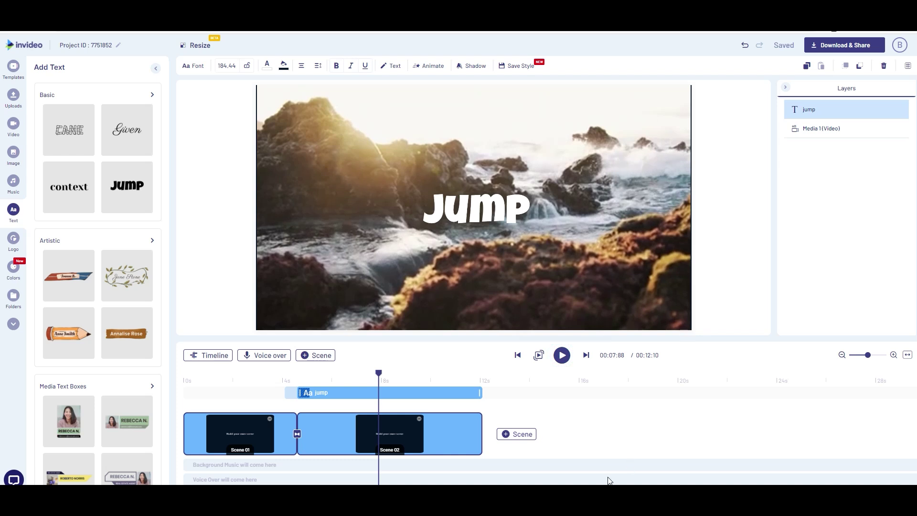
{"action": "left_click", "coordinate": [601, 437]}
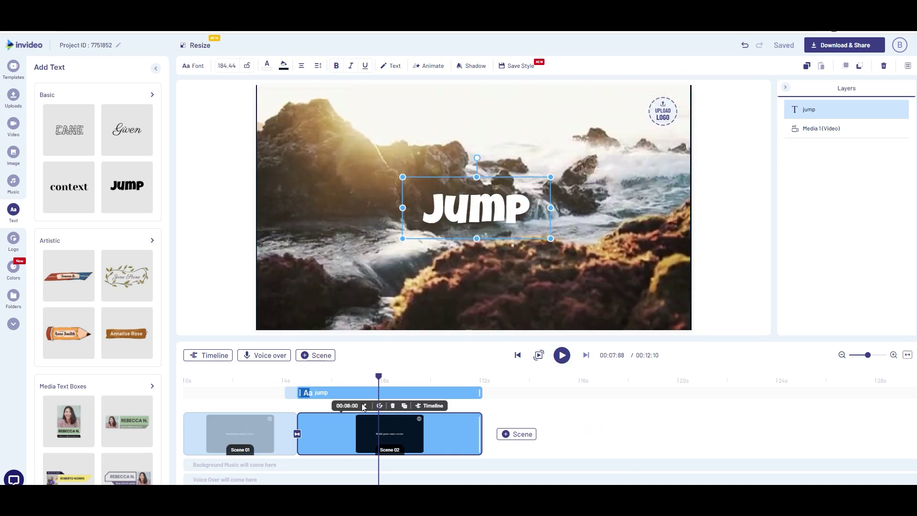
Browse the scene templates and add the Logo Reveal (Easy) scene as Scene 3
{"action": "left_click", "coordinate": [13, 67]}
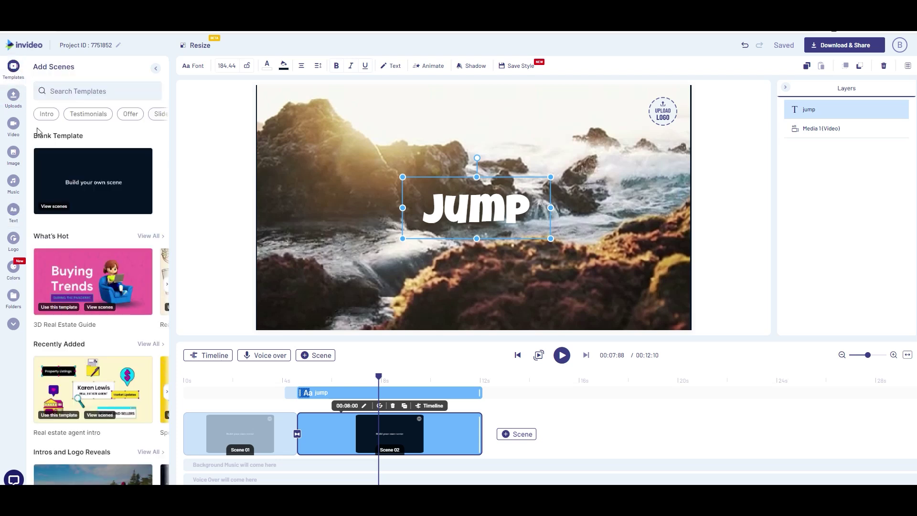
{"action": "scroll", "coordinate": [117, 282], "scroll_direction": "down", "scroll_amount": 8}
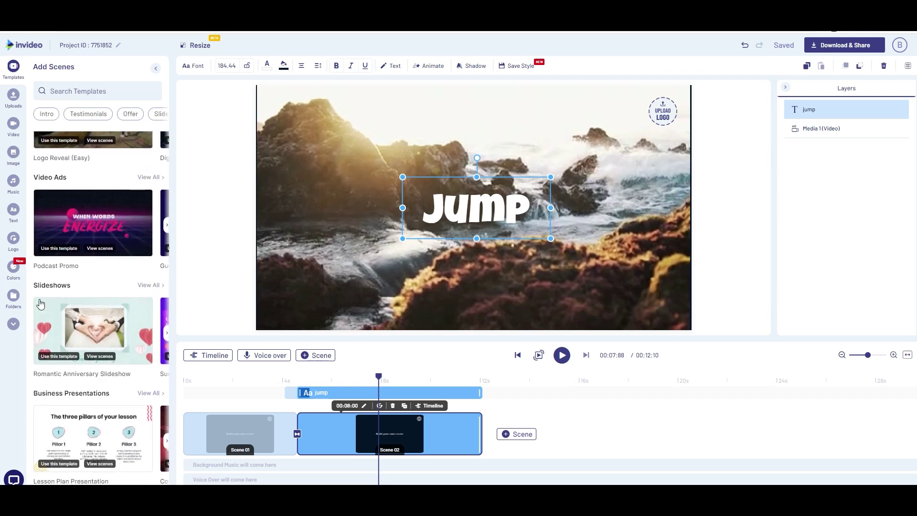
{"action": "scroll", "coordinate": [113, 284], "scroll_direction": "down", "scroll_amount": 6}
{"action": "scroll", "coordinate": [110, 282], "scroll_direction": "up", "scroll_amount": 10}
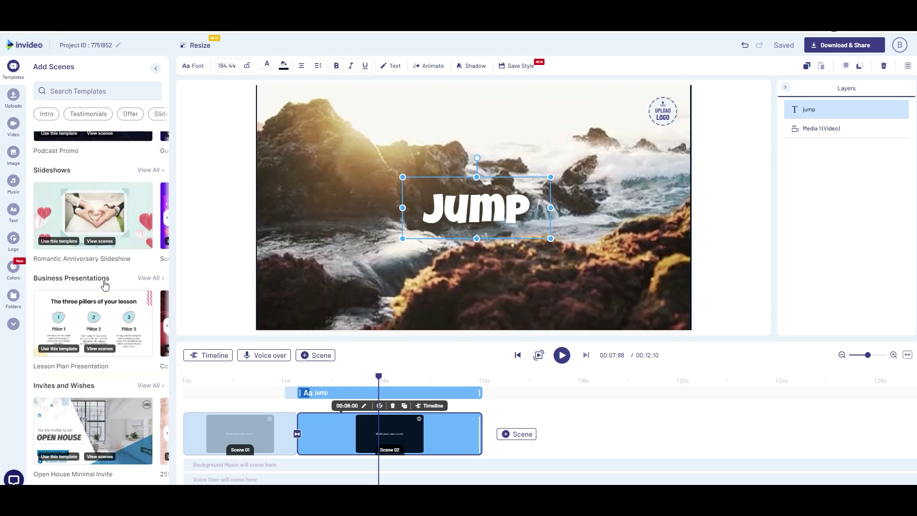
{"action": "scroll", "coordinate": [107, 279], "scroll_direction": "up", "scroll_amount": 4}
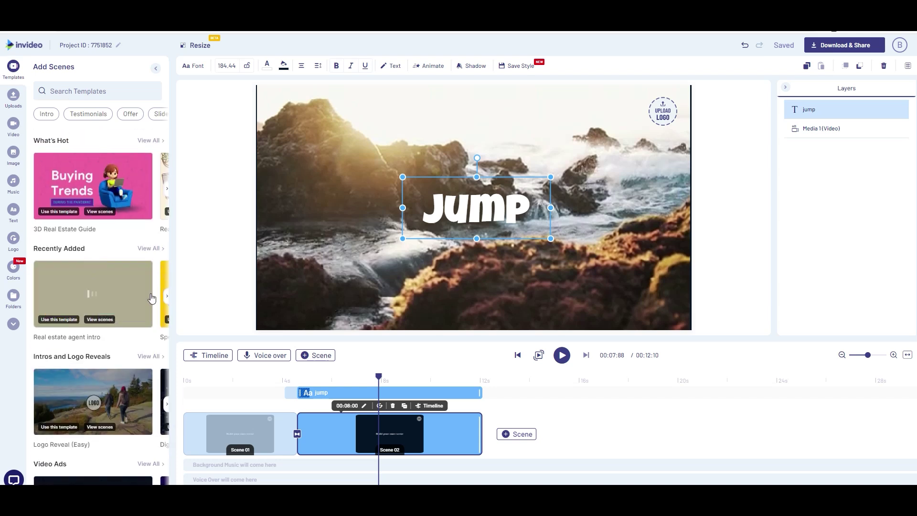
{"action": "left_click", "coordinate": [109, 405]}
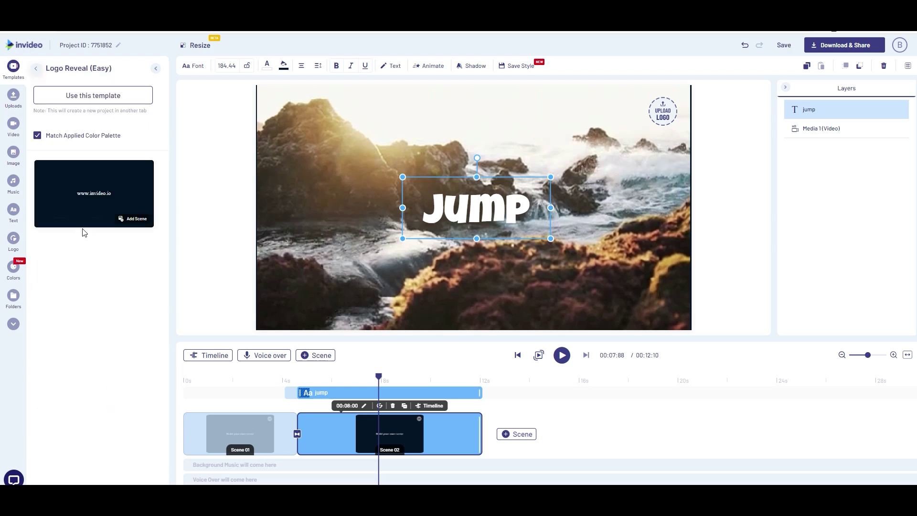
{"action": "left_click", "coordinate": [84, 208]}
{"action": "left_click", "coordinate": [489, 291]}
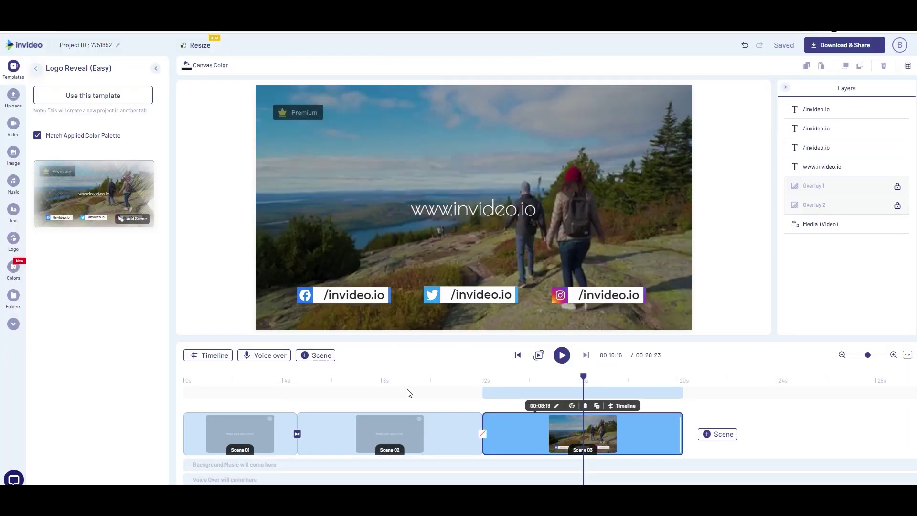
Inspect the Facebook, Twitter and Instagram text boxes in the Logo Reveal scene
{"action": "left_click", "coordinate": [341, 294]}
{"action": "left_click", "coordinate": [459, 300]}
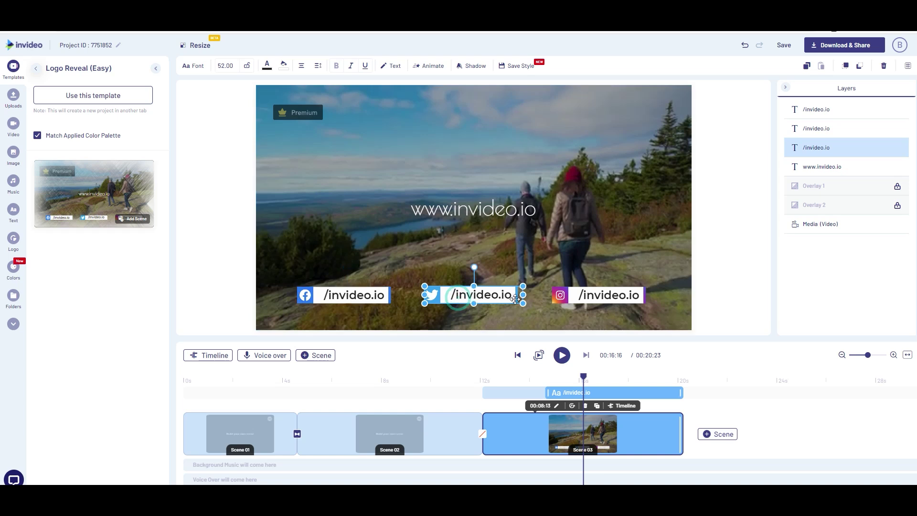
{"action": "left_click", "coordinate": [617, 293]}
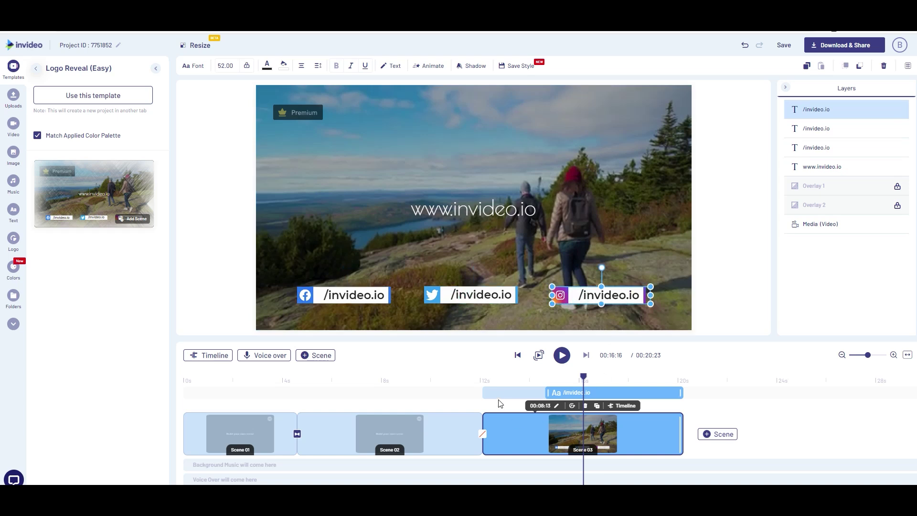
Fill Scene 3's logo placeholder with the BG Tamil logo, then enlarge it and centre it in the frame
{"action": "left_click_drag", "start_coordinate": [485, 378], "coordinate": [490, 378]}
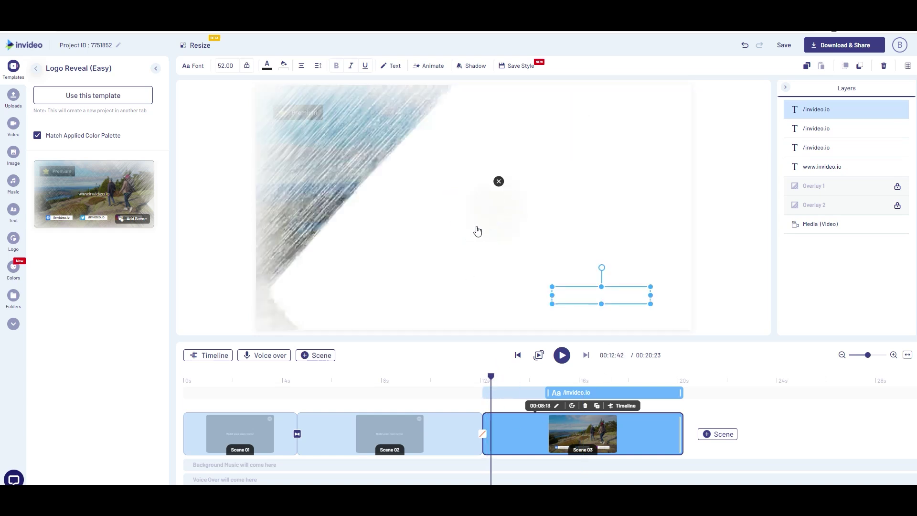
{"action": "left_click", "coordinate": [472, 210]}
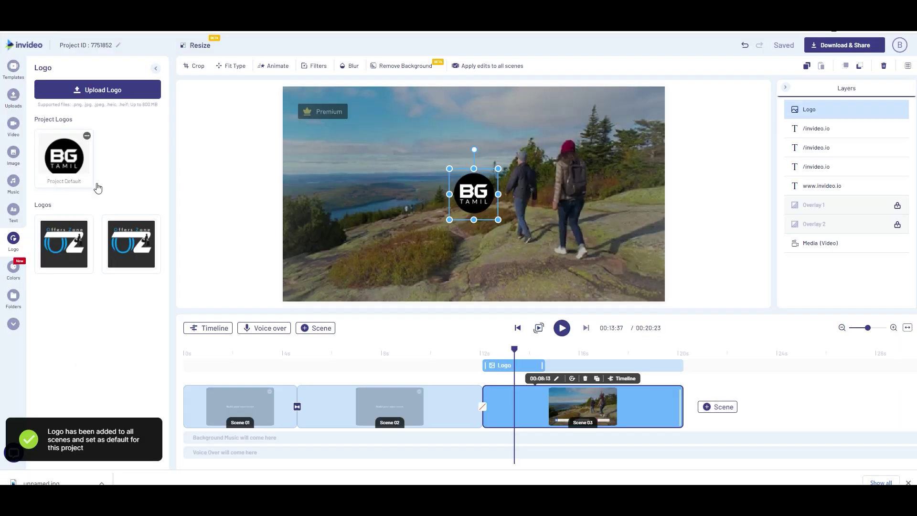
{"action": "left_click_drag", "start_coordinate": [498, 220], "coordinate": [522, 245]}
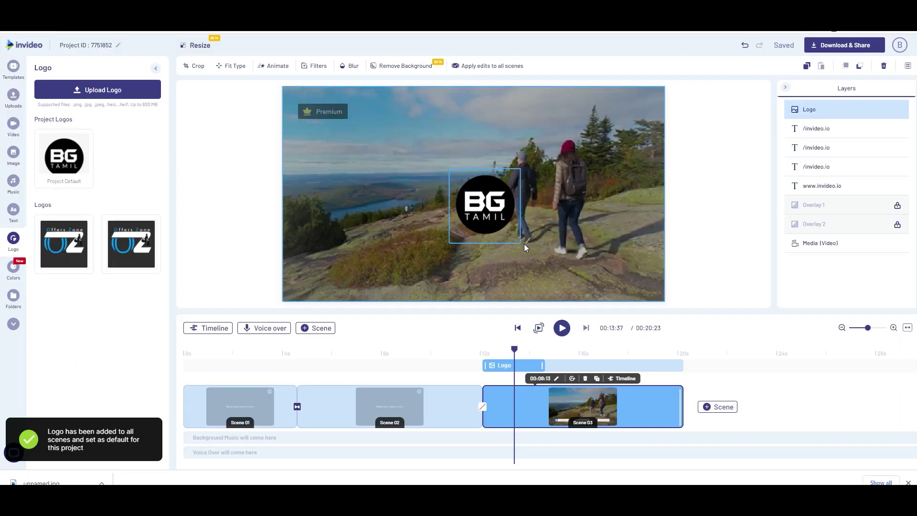
{"action": "left_click_drag", "start_coordinate": [487, 207], "coordinate": [476, 195]}
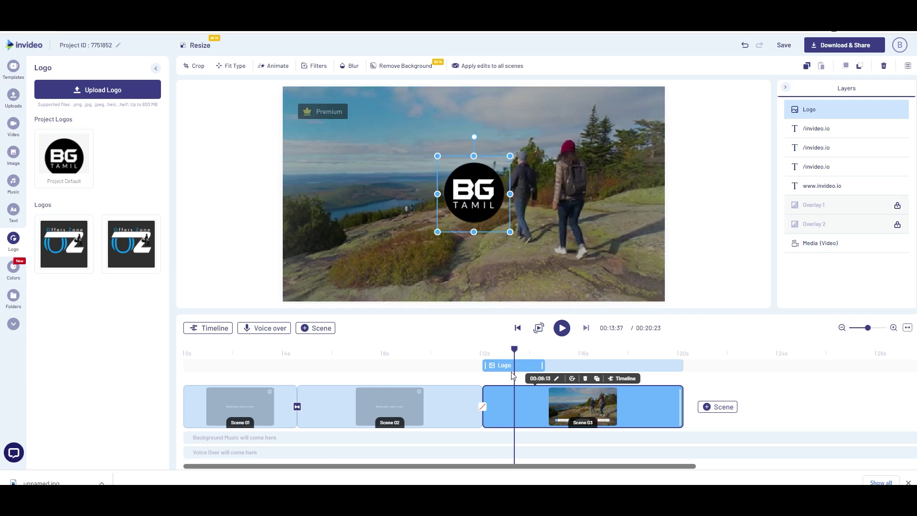
{"action": "left_click_drag", "start_coordinate": [513, 356], "coordinate": [558, 353]}
{"action": "left_click", "coordinate": [481, 194]}
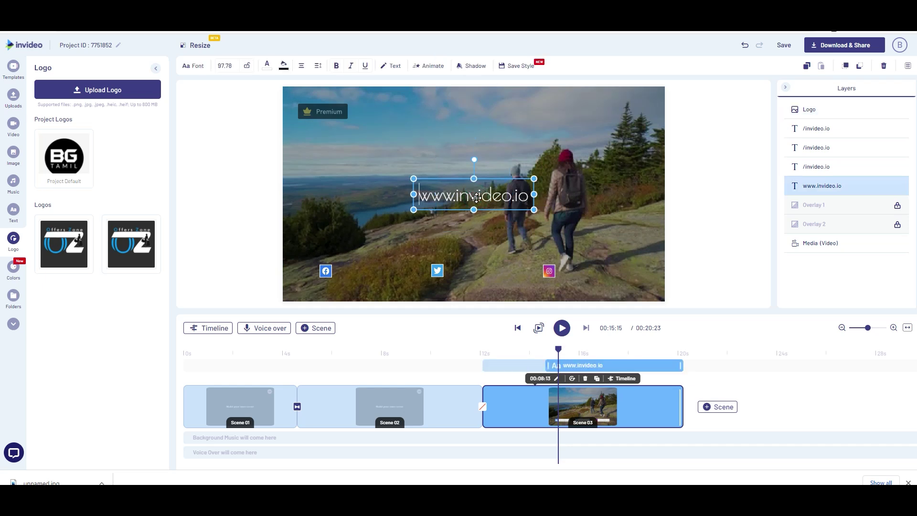
{"action": "double_click", "coordinate": [482, 193]}
{"action": "key", "text": "ctrl+a"}
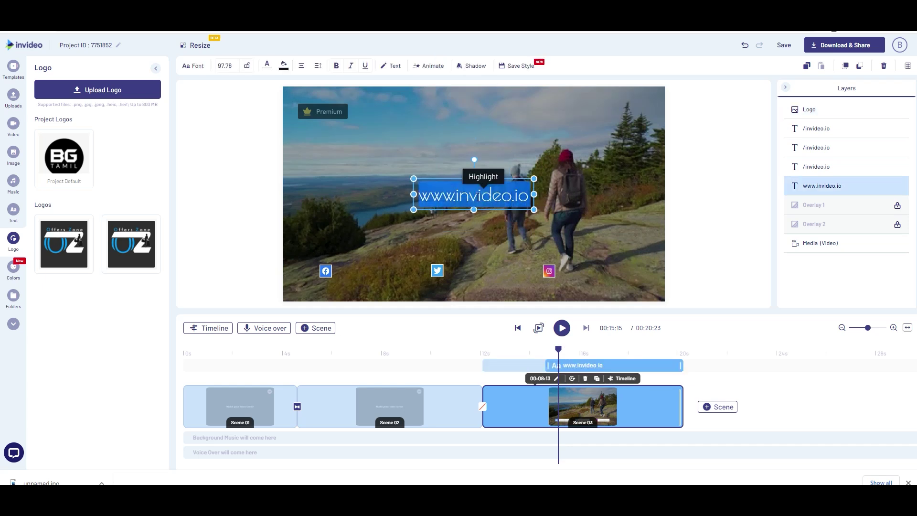
{"action": "type", "text": "BUDGET GADGET TAMIL"}
Select the three /invideo.io social handles below the new Scene 3 title one after another
{"action": "left_click", "coordinate": [378, 271]}
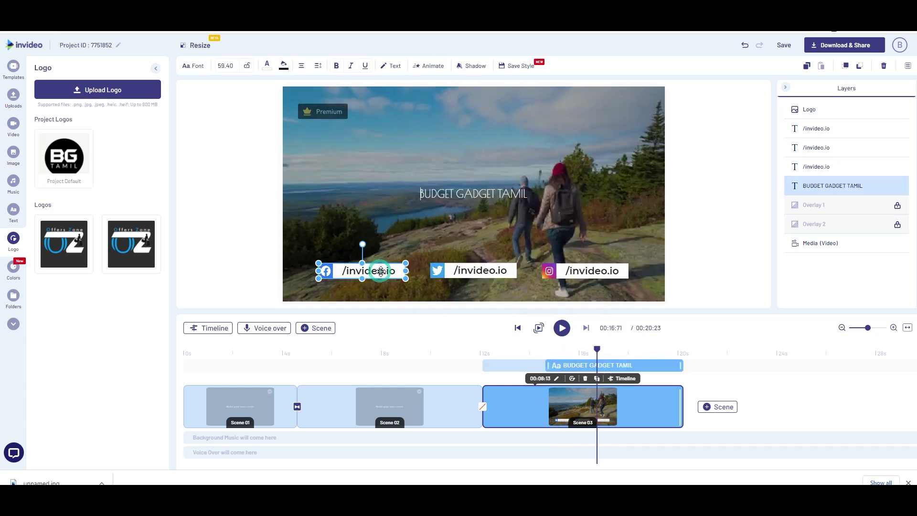
{"action": "left_click", "coordinate": [487, 270]}
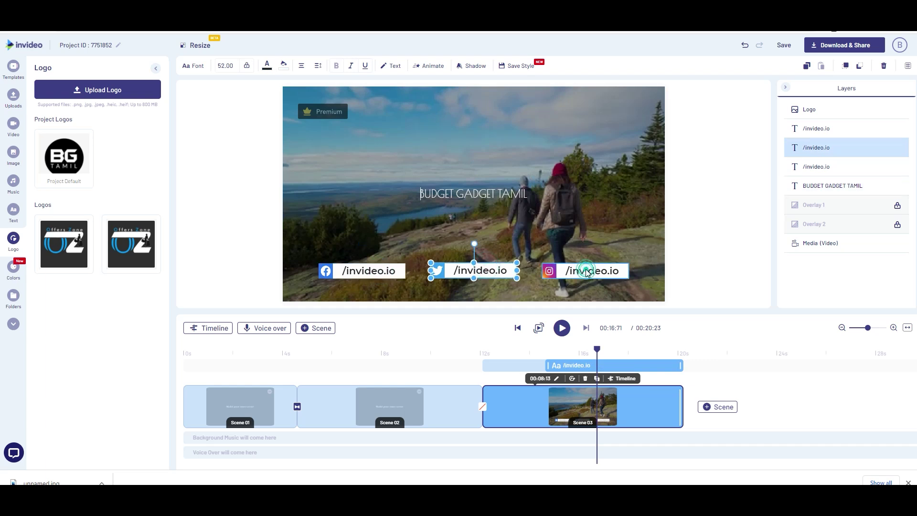
{"action": "left_click", "coordinate": [585, 275]}
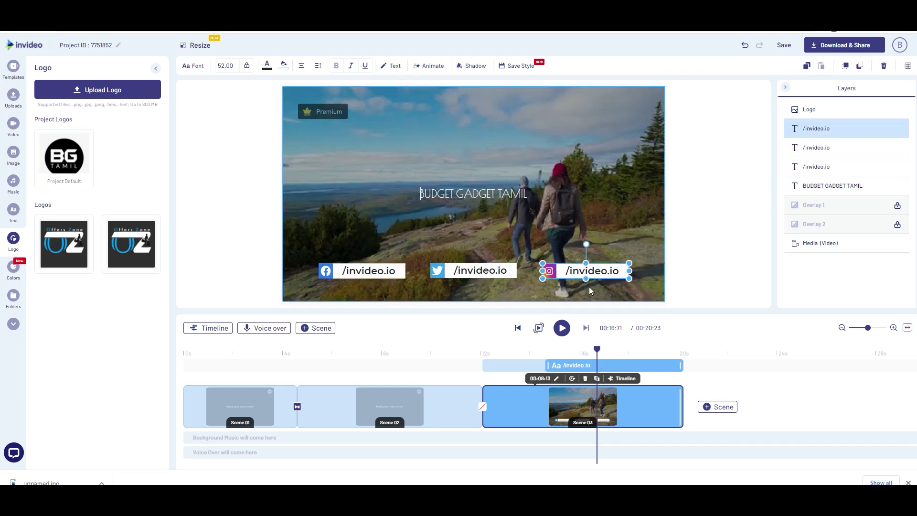
Preview Scene 3 from about the 14-second mark, and export the video at 1080p, dismissing the recommendation survey
{"action": "left_click", "coordinate": [500, 354]}
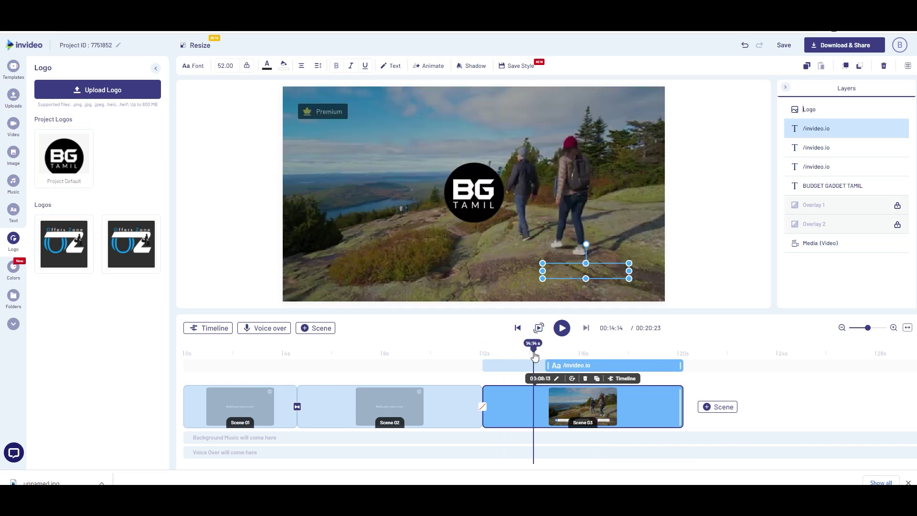
{"action": "left_click", "coordinate": [562, 329]}
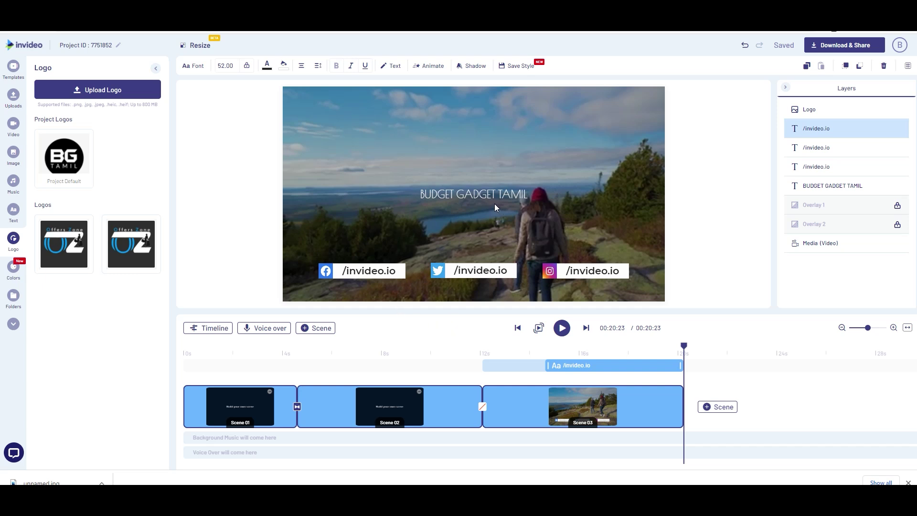
{"action": "left_click", "coordinate": [816, 45]}
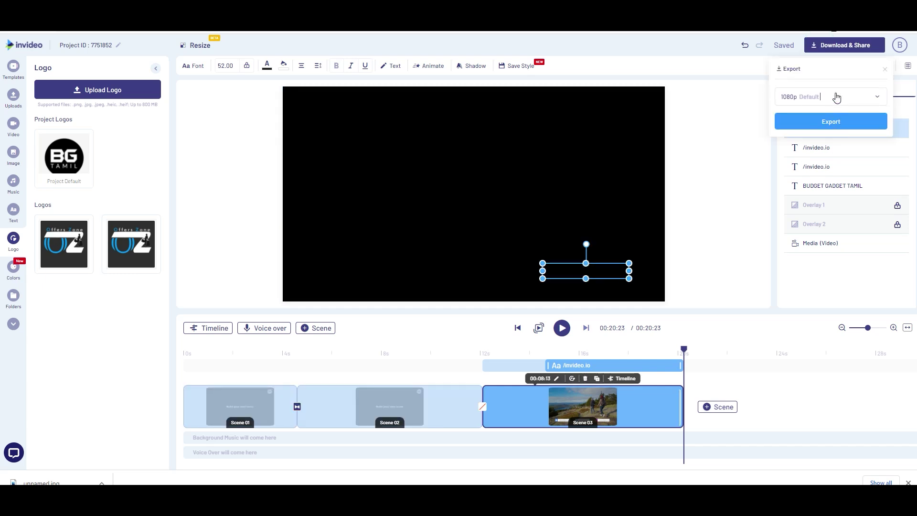
{"action": "left_click", "coordinate": [836, 98]}
{"action": "left_click", "coordinate": [813, 118]}
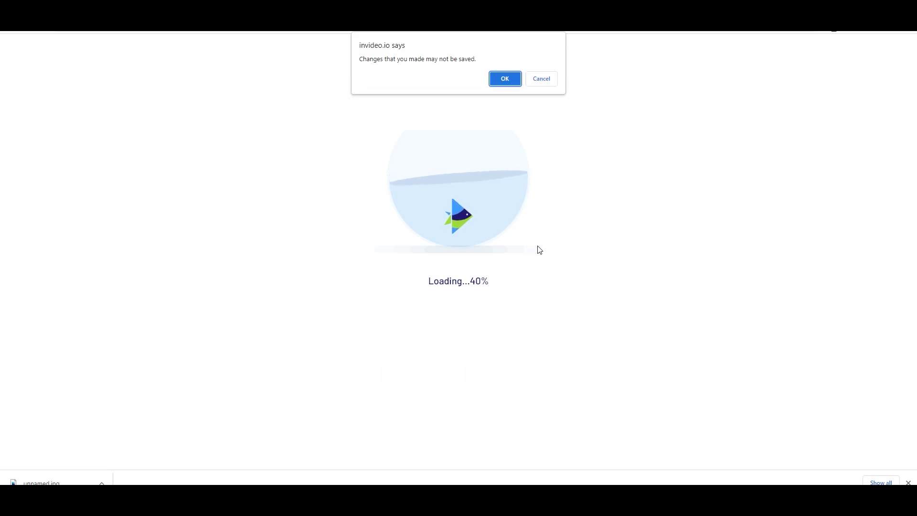
{"action": "key", "text": "Return"}
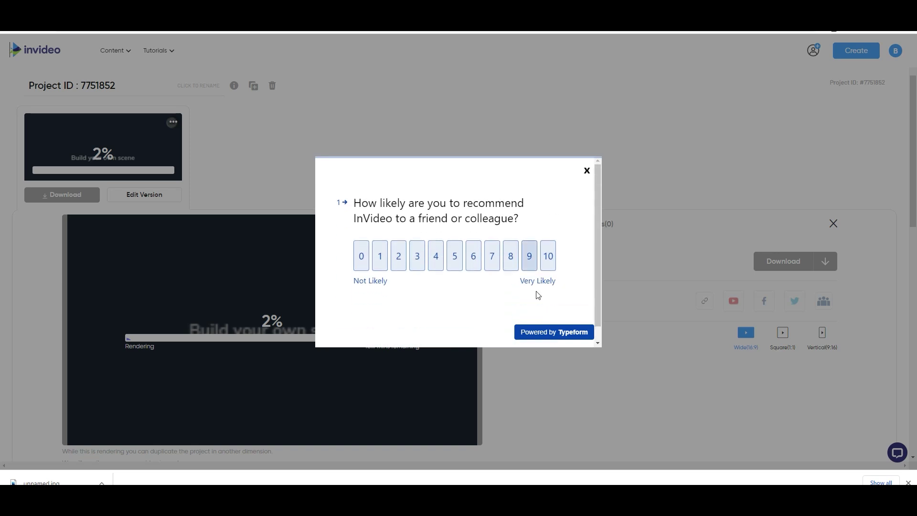
{"action": "left_click", "coordinate": [587, 170]}
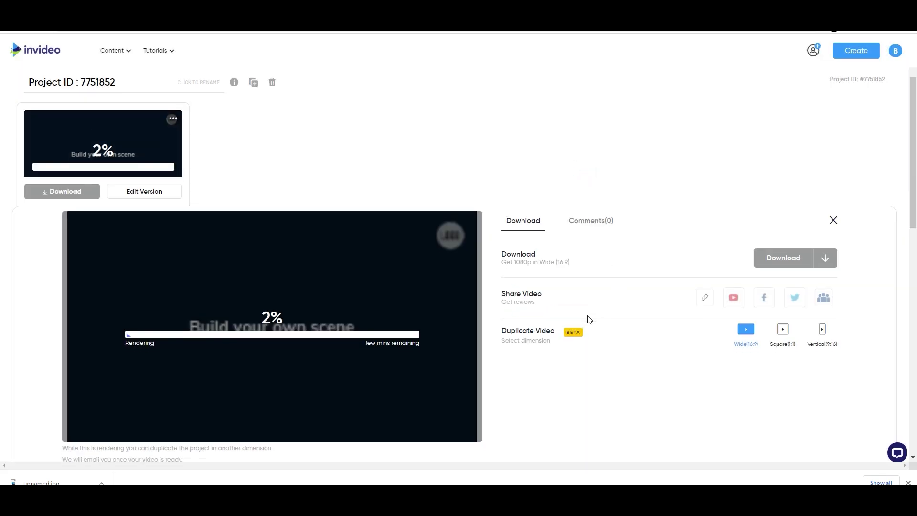
Look through the rendering project and the older drafts on the My Projects page
{"action": "scroll", "coordinate": [589, 319], "scroll_direction": "up", "scroll_amount": 3}
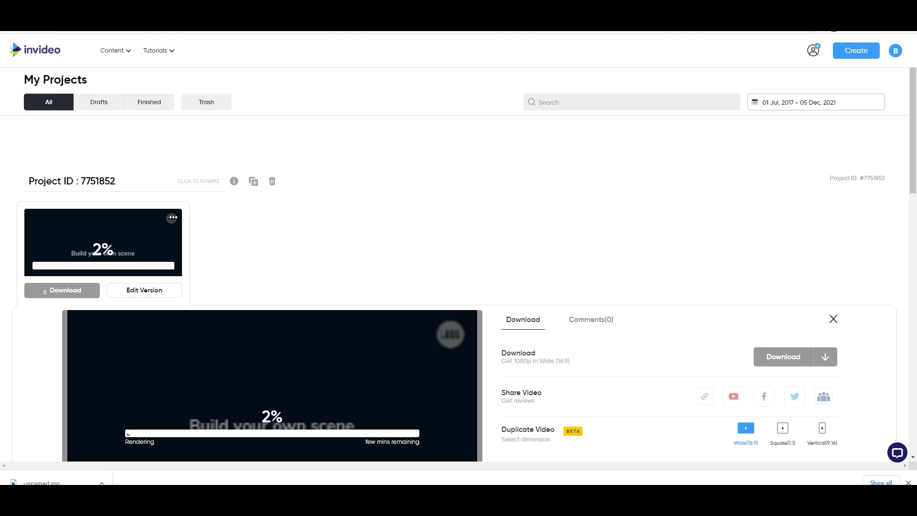
{"action": "scroll", "coordinate": [702, 272], "scroll_direction": "down", "scroll_amount": 8}
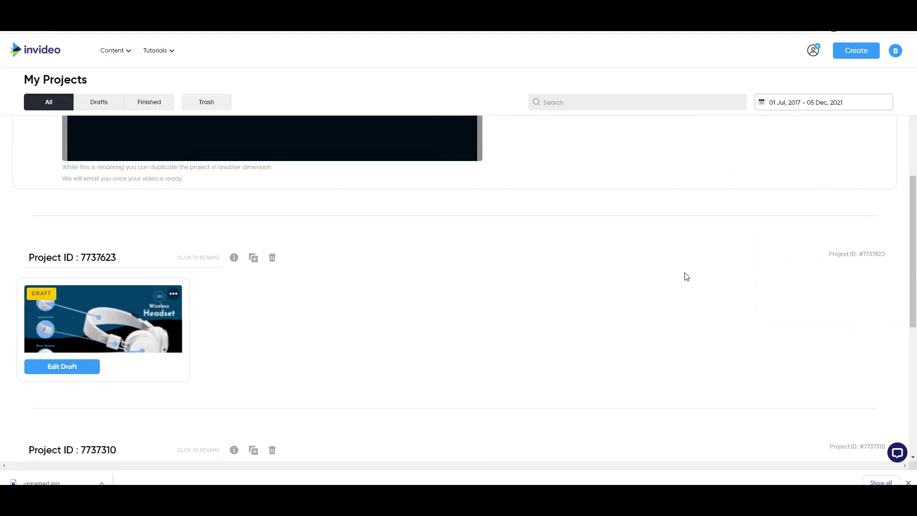
{"action": "scroll", "coordinate": [687, 276], "scroll_direction": "down", "scroll_amount": 5}
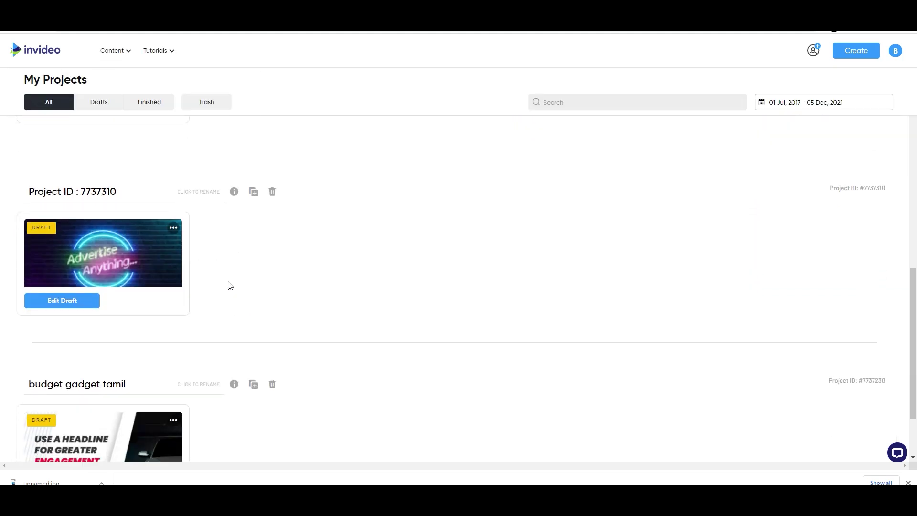
{"action": "scroll", "coordinate": [229, 285], "scroll_direction": "down", "scroll_amount": 2}
{"action": "scroll", "coordinate": [144, 323], "scroll_direction": "up", "scroll_amount": 12}
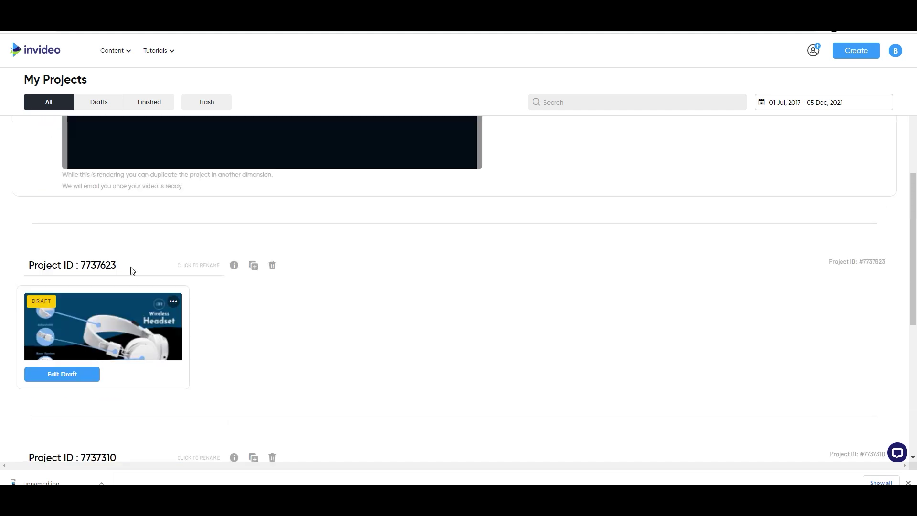
Return to the home page and browse its template collections, including What's Hot and Recently Added
{"action": "key", "text": "alt+Left"}
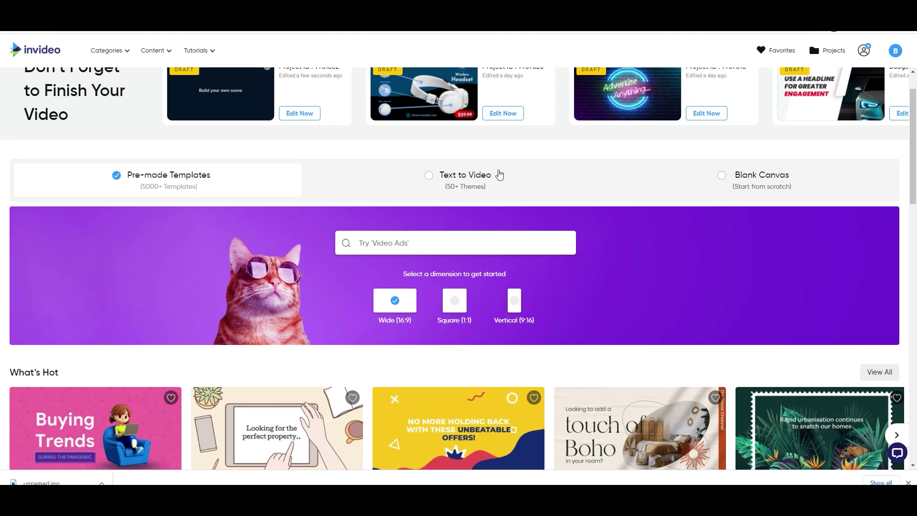
{"action": "scroll", "coordinate": [511, 201], "scroll_direction": "down", "scroll_amount": 5}
{"action": "scroll", "coordinate": [579, 262], "scroll_direction": "down", "scroll_amount": 10}
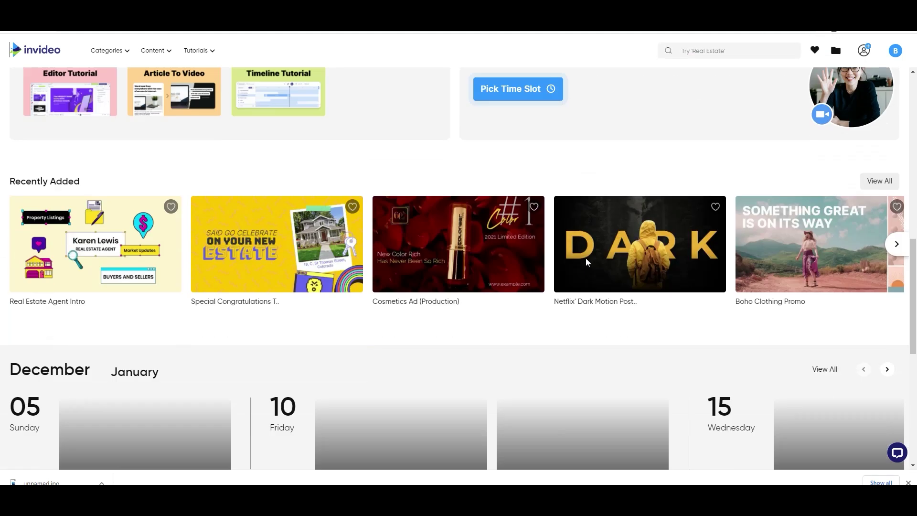
{"action": "scroll", "coordinate": [572, 376], "scroll_direction": "down", "scroll_amount": 4}
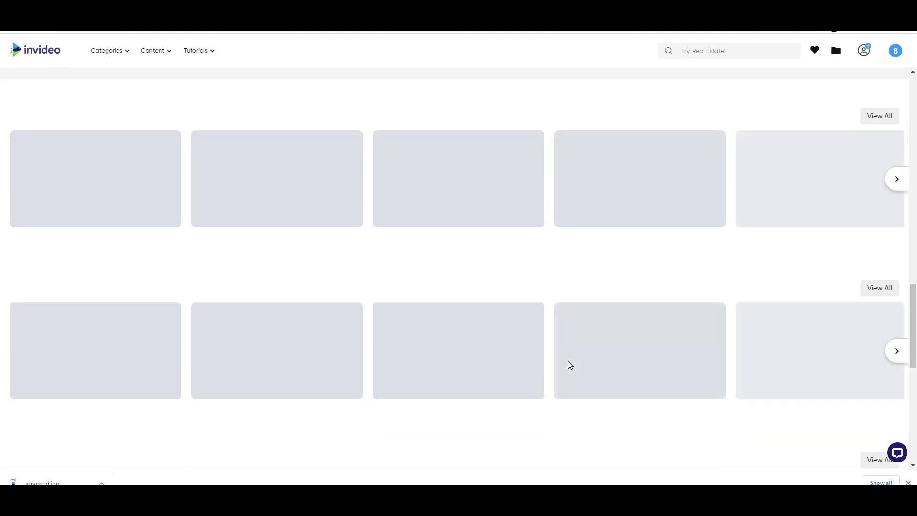
{"action": "scroll", "coordinate": [569, 364], "scroll_direction": "up", "scroll_amount": 15}
{"action": "scroll", "coordinate": [552, 315], "scroll_direction": "up", "scroll_amount": 5}
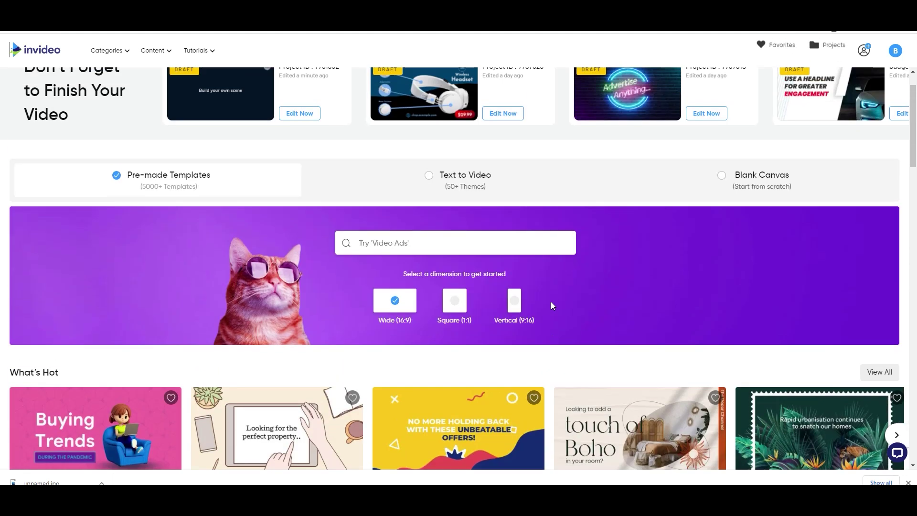
{"action": "scroll", "coordinate": [543, 285], "scroll_direction": "down", "scroll_amount": 2}
{"action": "scroll", "coordinate": [587, 285], "scroll_direction": "up", "scroll_amount": 2}
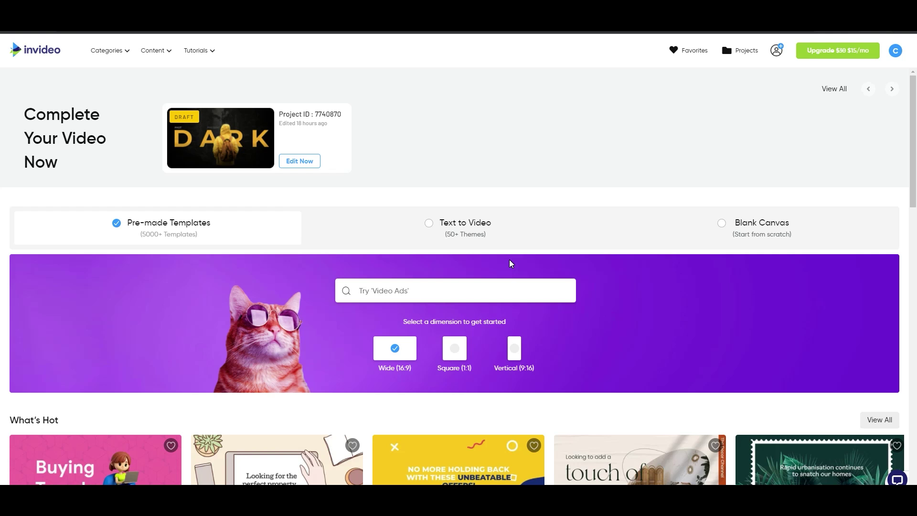
Open the subscription plans and review the Business plan's yearly-billed price, watermark terms and iStock clip allowance
{"action": "left_click", "coordinate": [836, 56]}
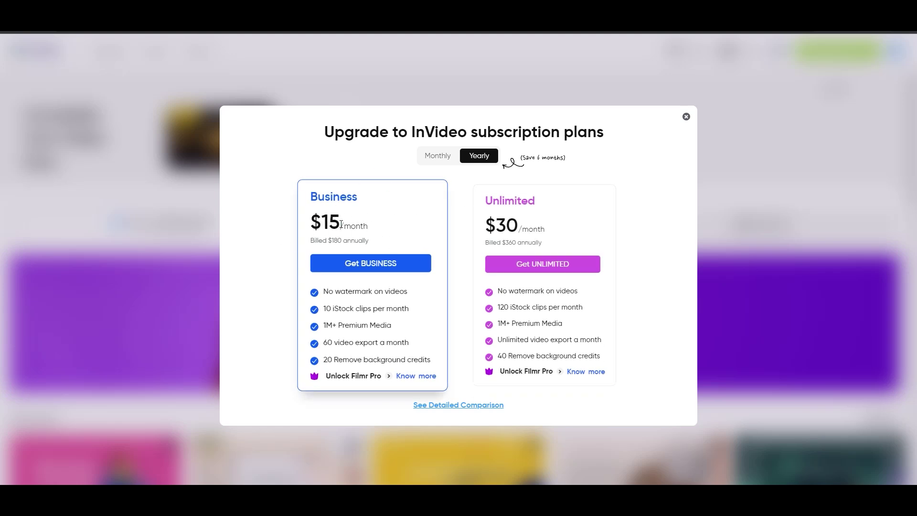
{"action": "left_click_drag", "start_coordinate": [341, 224], "coordinate": [312, 230]}
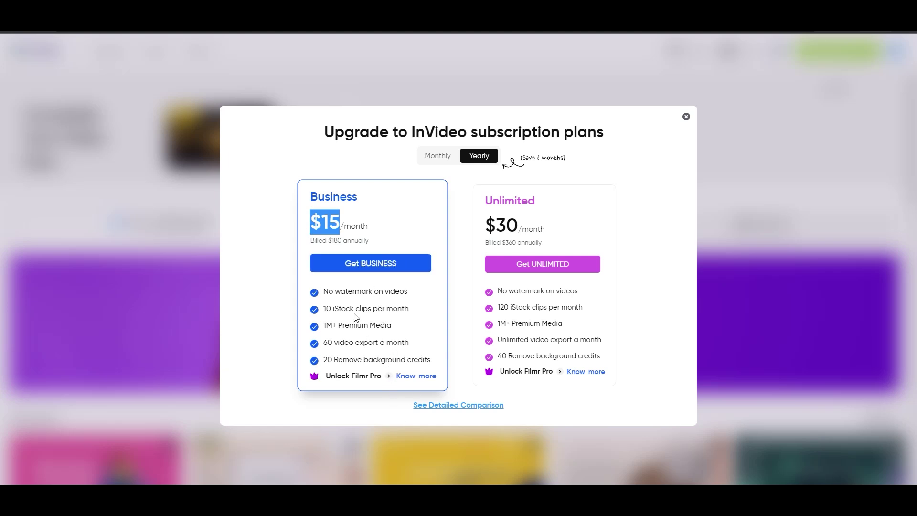
{"action": "left_click_drag", "start_coordinate": [332, 292], "coordinate": [404, 292]}
{"action": "left_click", "coordinate": [368, 308]}
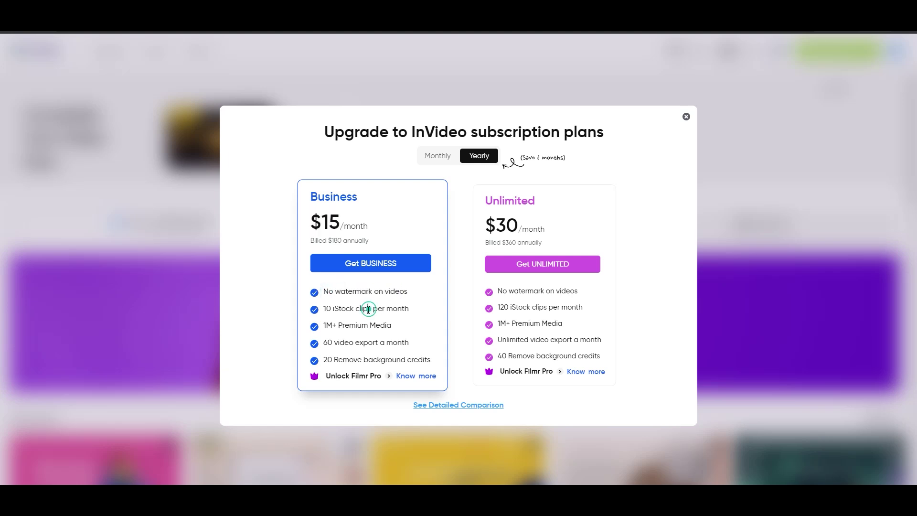
{"action": "left_click_drag", "start_coordinate": [329, 310], "coordinate": [406, 310]}
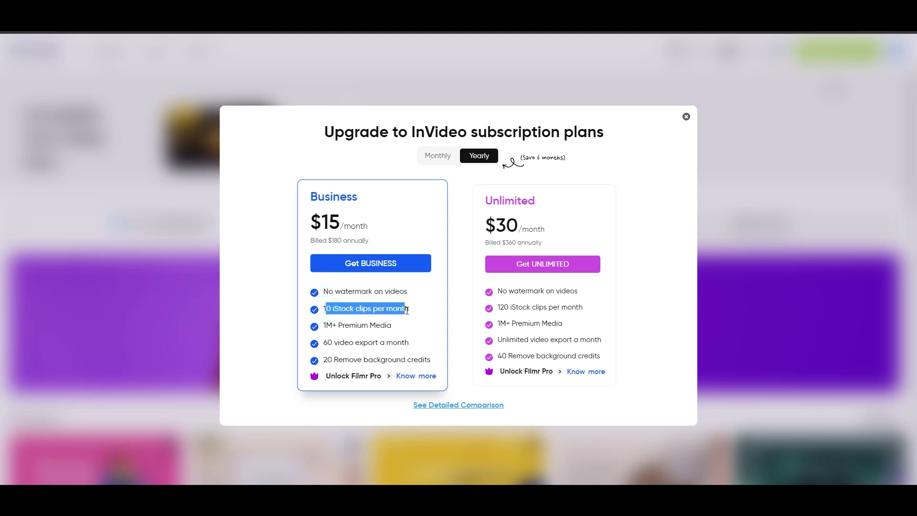